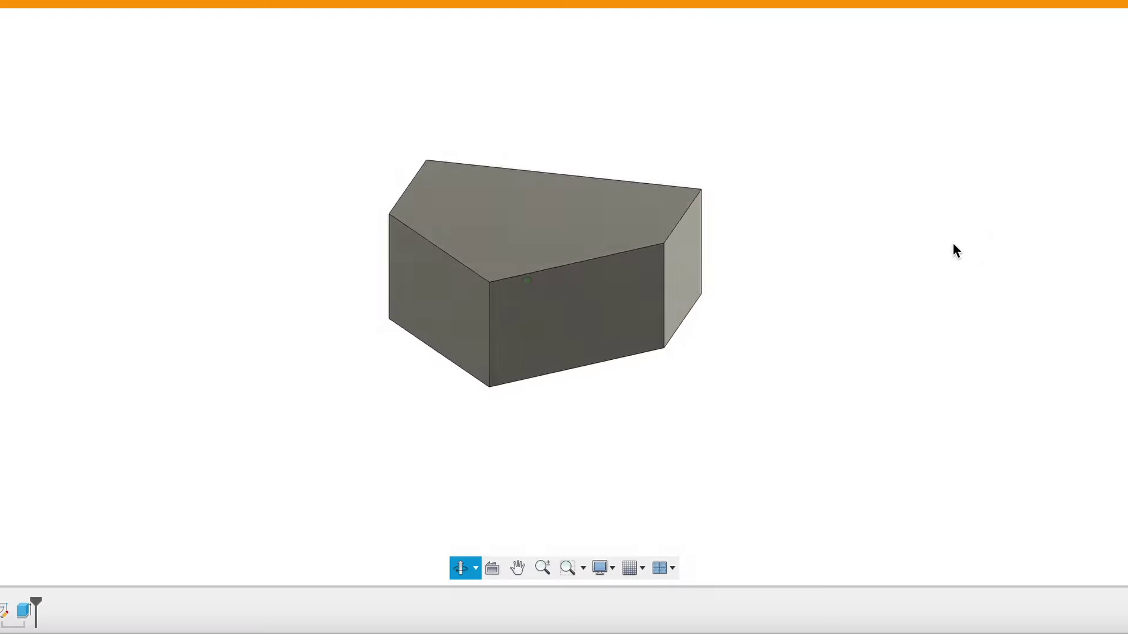
# - Orbit the view to inspect the imported pressure advance test model on the plate
pyautogui.moveTo(953, 242)
pyautogui.mouseDown()
pyautogui.moveTo(749, 271)
pyautogui.moveTo(690, 266)
pyautogui.moveTo(862, 259)
pyautogui.moveTo(901, 192)
pyautogui.moveTo(873, 131)
pyautogui.moveTo(1034, 225)
pyautogui.moveTo(893, 275)
pyautogui.moveTo(955, 261)
pyautogui.mouseUp()
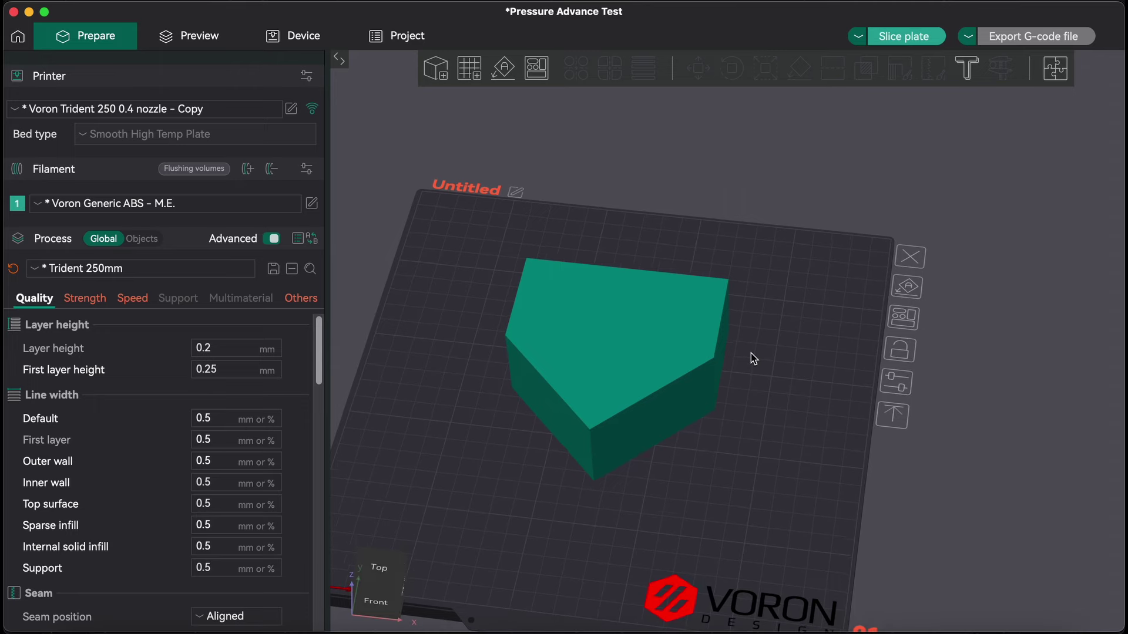
# - Check the plate from the front, then slide the test model to a new spot
pyautogui.press('3')
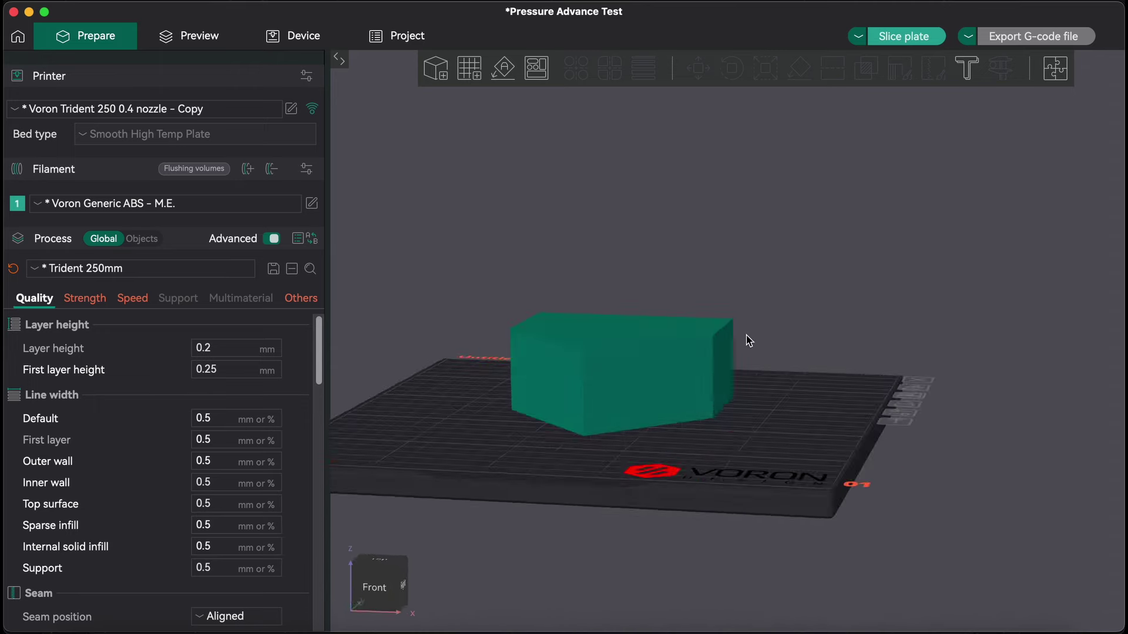
pyautogui.press('0')
pyautogui.click(687, 350)
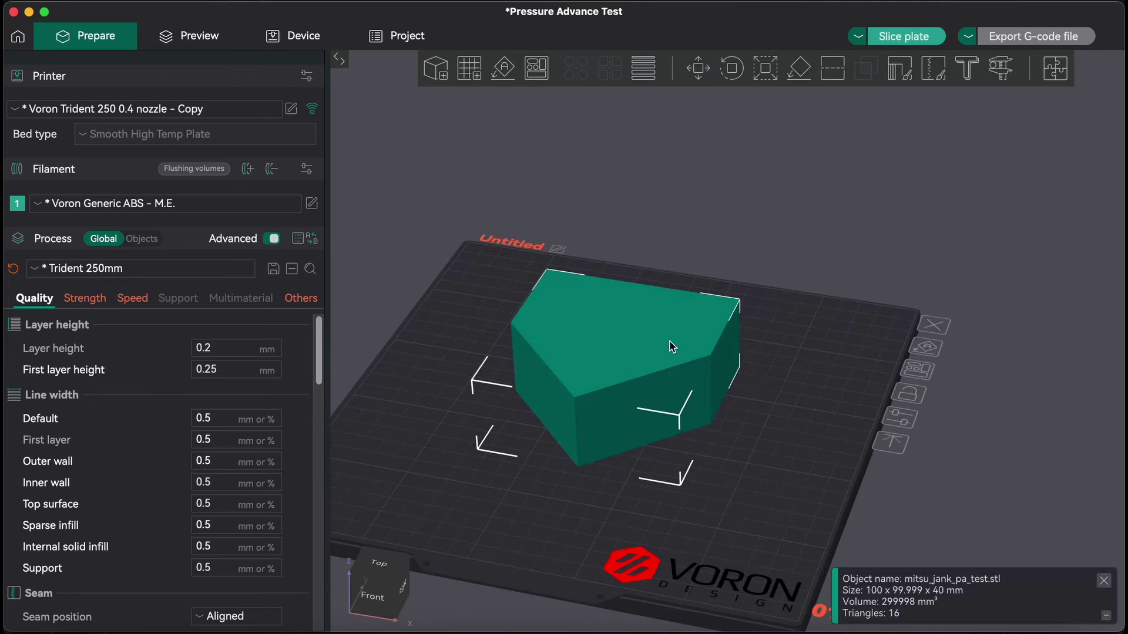
pyautogui.moveTo(672, 346); pyautogui.dragTo(650, 350)
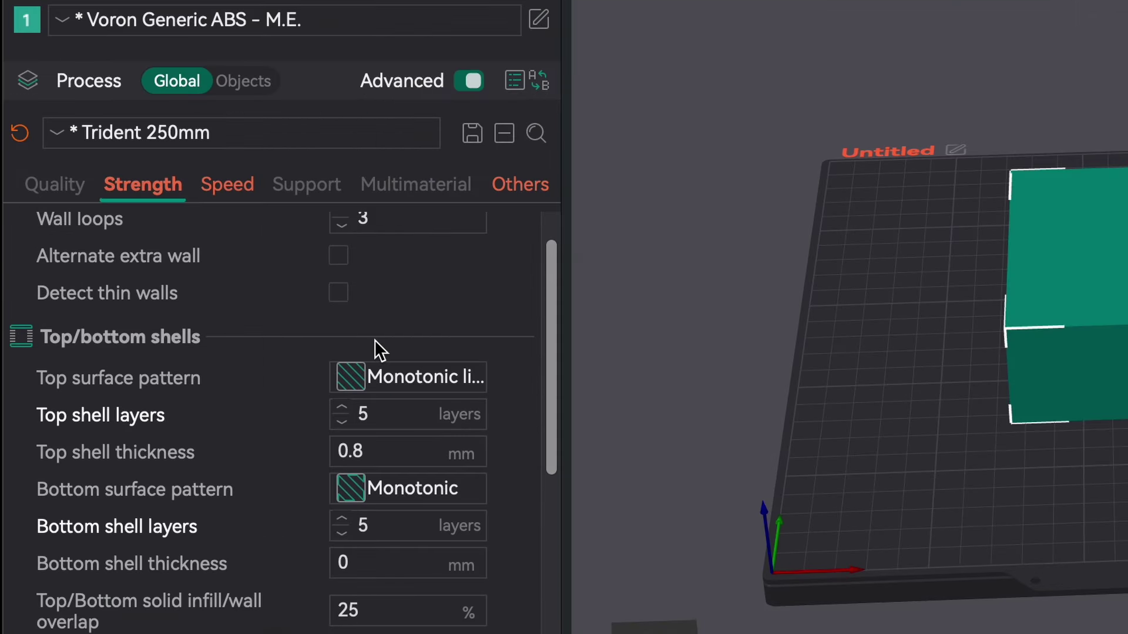
# - Set Top shell layers to 0, Sparse infill density to 0% and Bottom shell layers to 1
pyautogui.click(393, 416)
pyautogui.press('BackSpace')
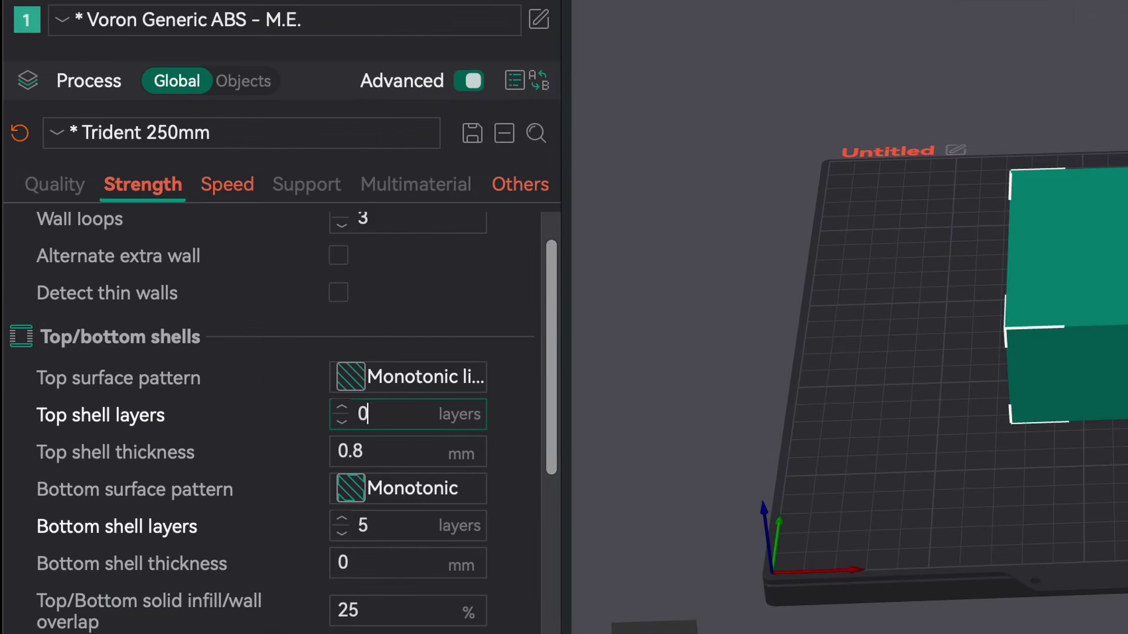
pyautogui.write('0')
pyautogui.scroll(-3, 449, 503)
pyautogui.click(375, 492)
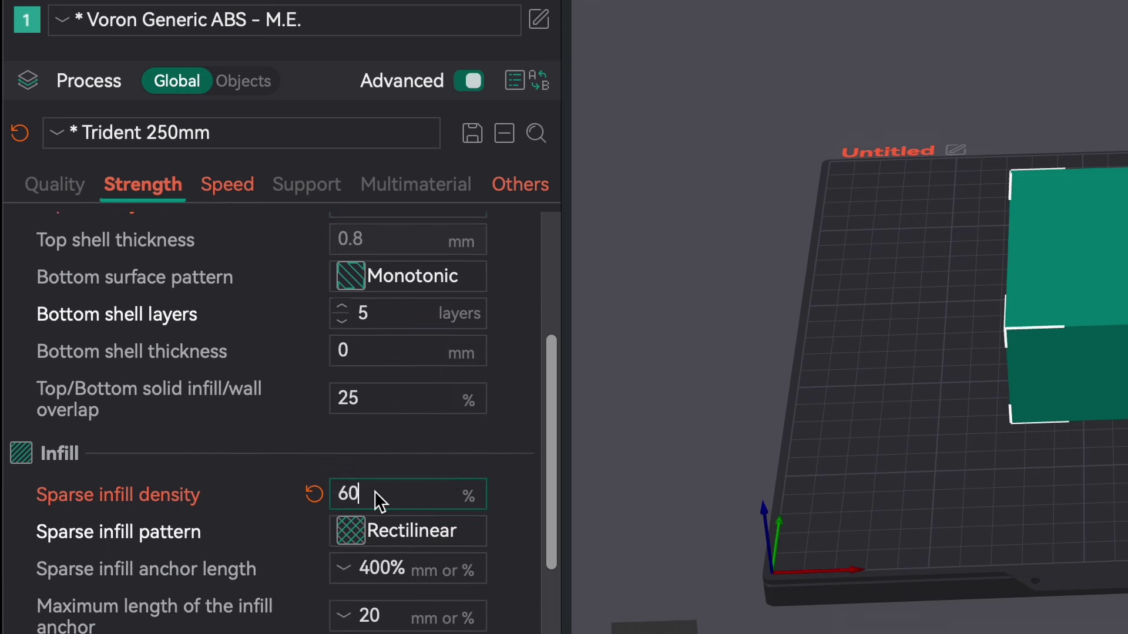
pyautogui.press('BackSpace')
pyautogui.press('BackSpace')
pyautogui.press('Return')
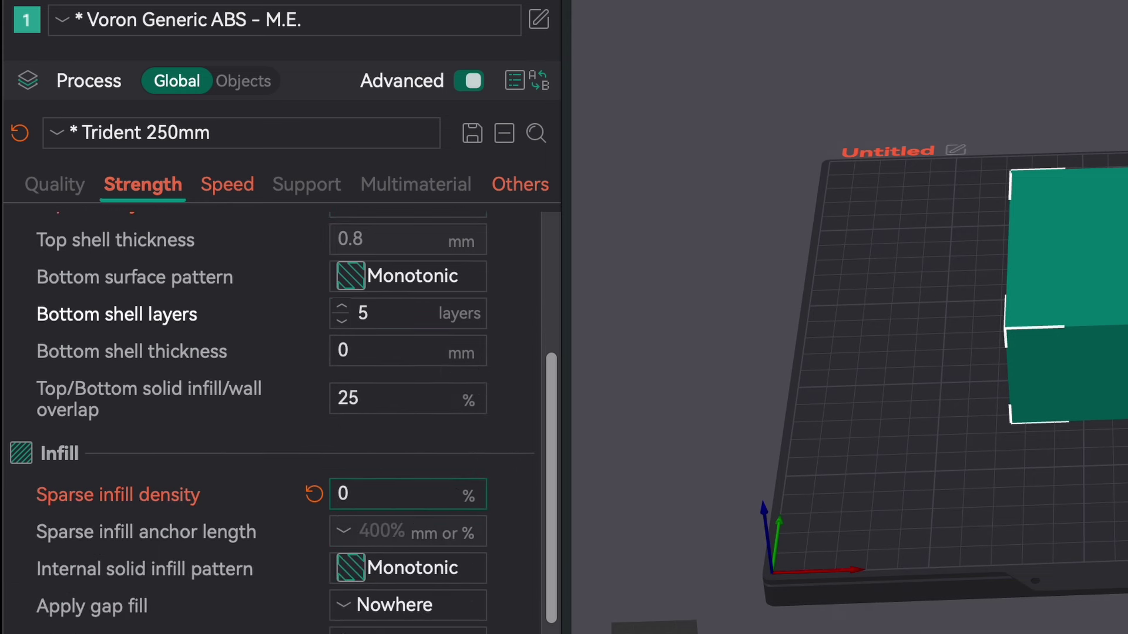
pyautogui.scroll(3, 508, 519)
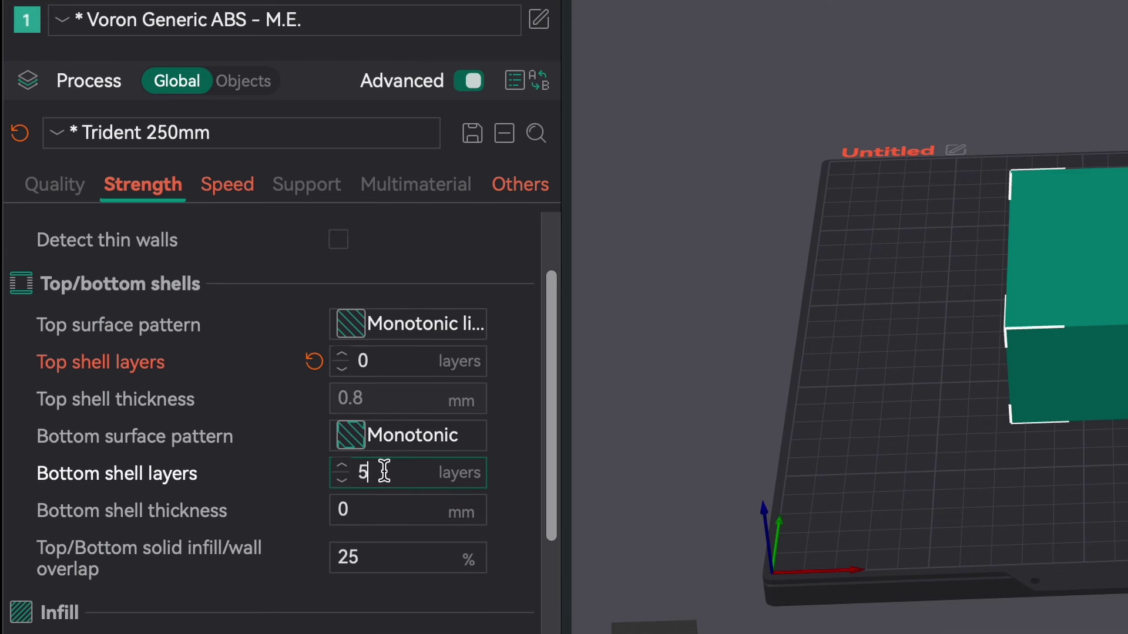
pyautogui.click(382, 468)
pyautogui.press('BackSpace')
pyautogui.write('1')
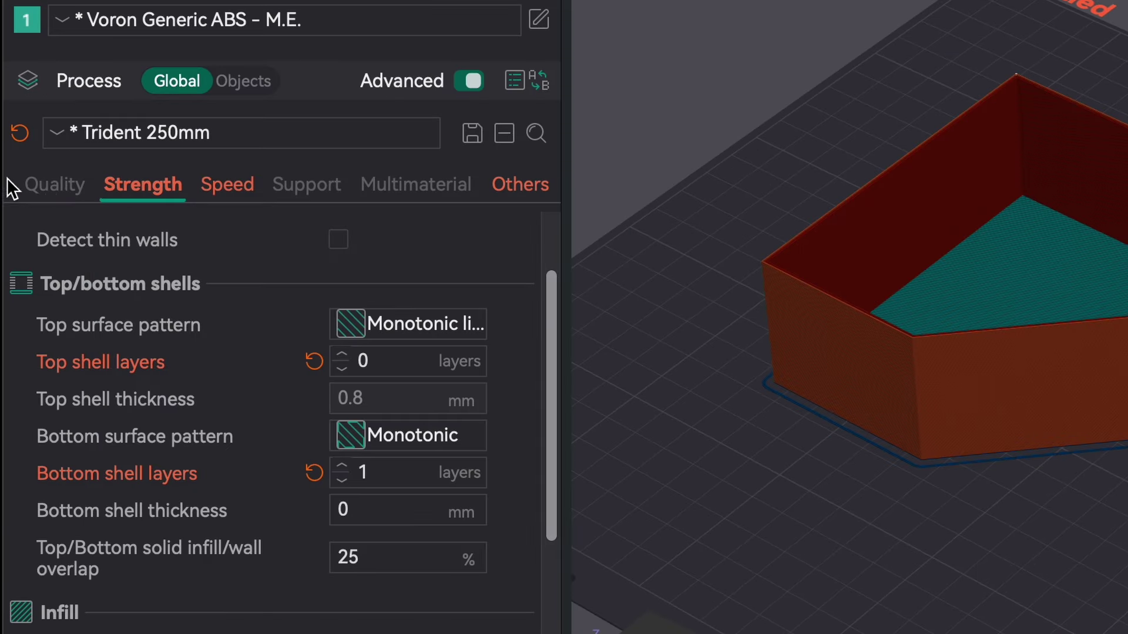
# - Edit the sparse infill speed and inner wall acceleration values in the speed settings
pyautogui.click(56, 185)
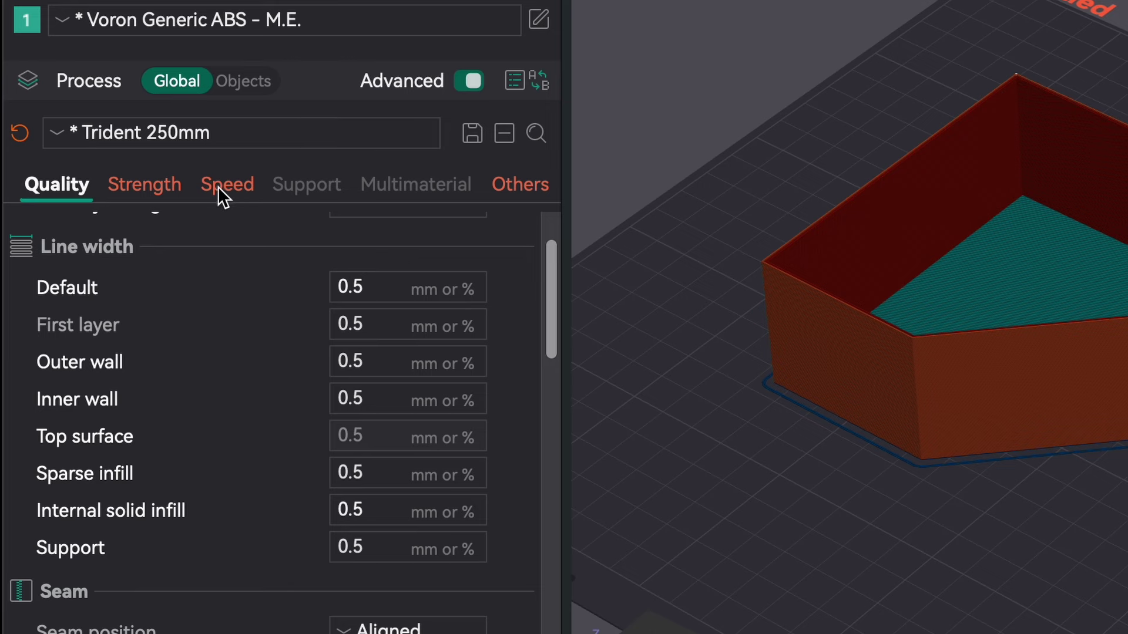
pyautogui.click(250, 187)
pyautogui.scroll(3, 295, 319)
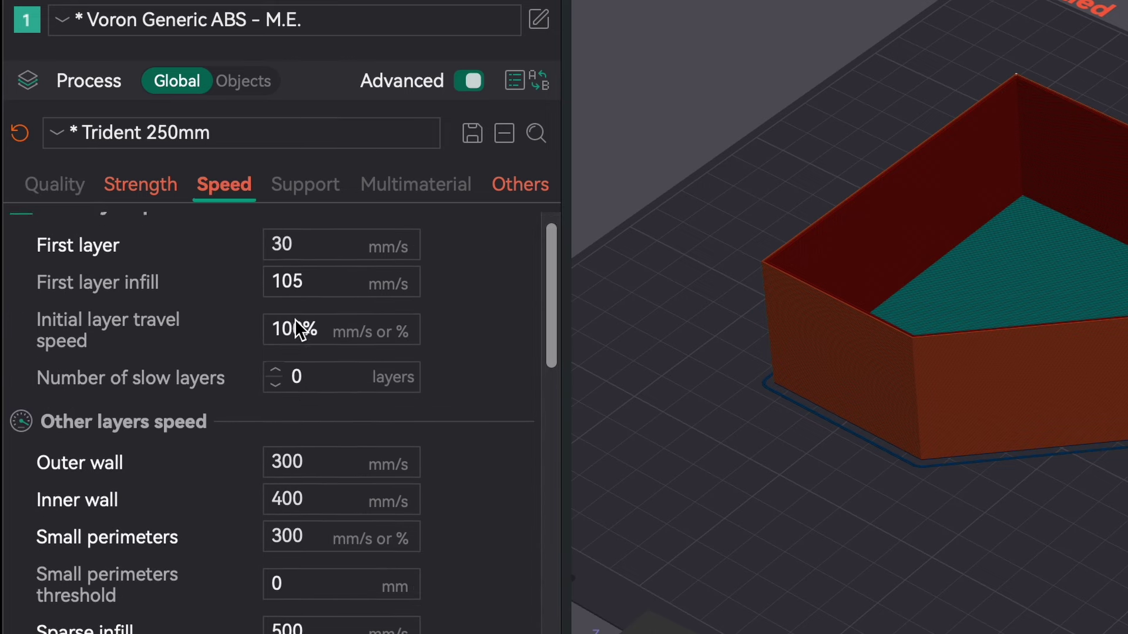
pyautogui.scroll(-5, 295, 319)
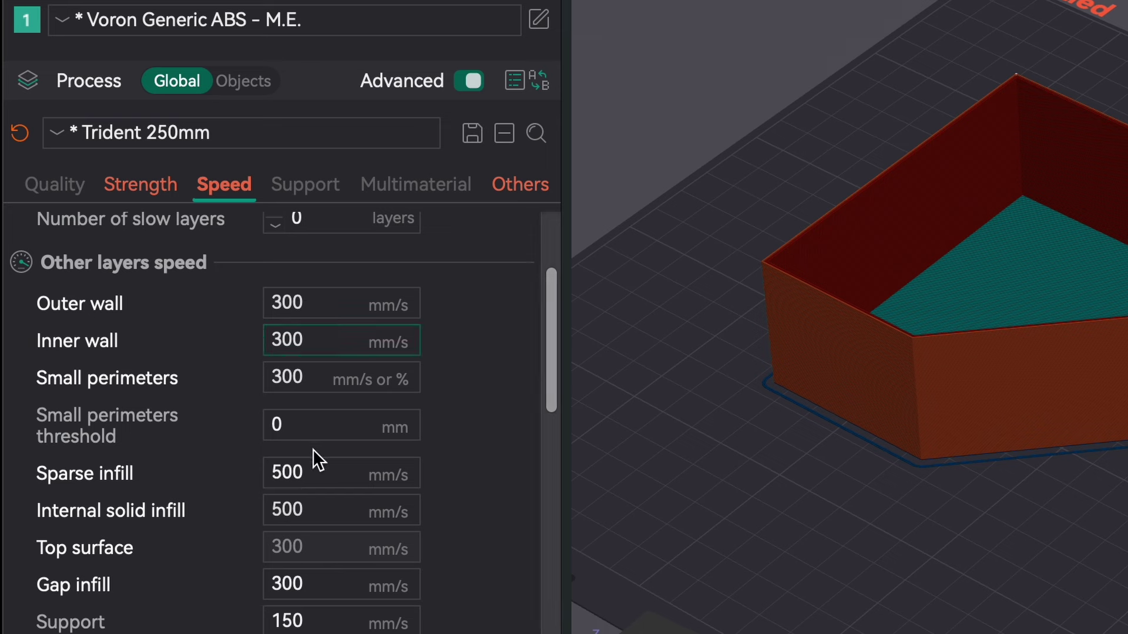
pyautogui.press('BackSpace')
pyautogui.press('BackSpace')
pyautogui.press('BackSpace')
pyautogui.write('3')
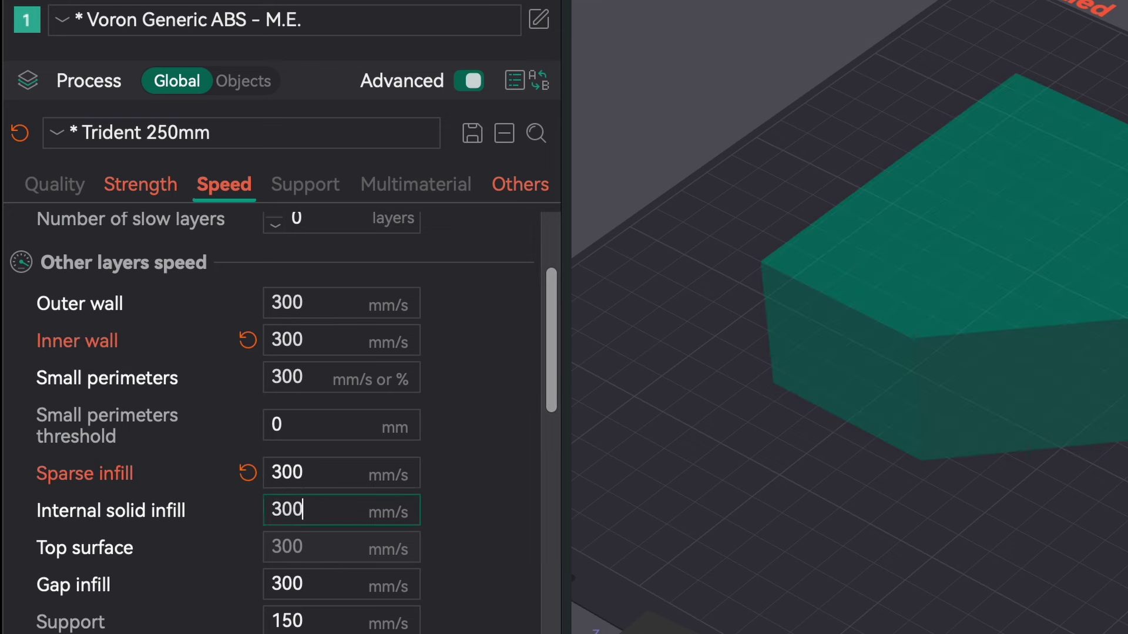
pyautogui.scroll(-8, 511, 545)
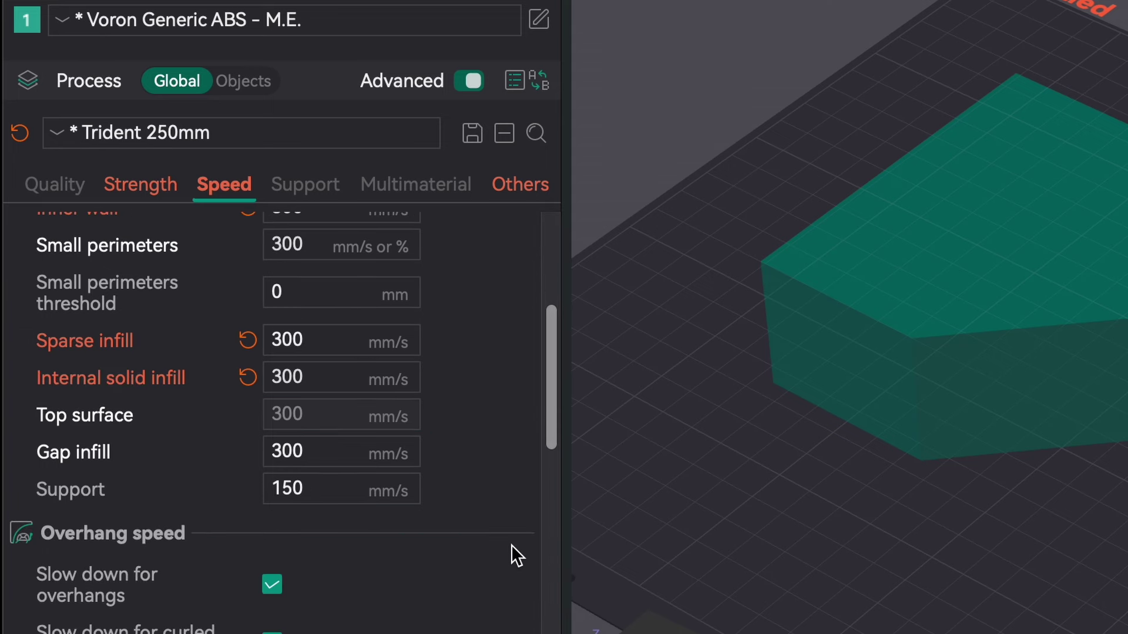
pyautogui.scroll(-5, 512, 544)
pyautogui.click(317, 409)
pyautogui.press('BackSpace')
pyautogui.press('BackSpace')
pyautogui.press('BackSpace')
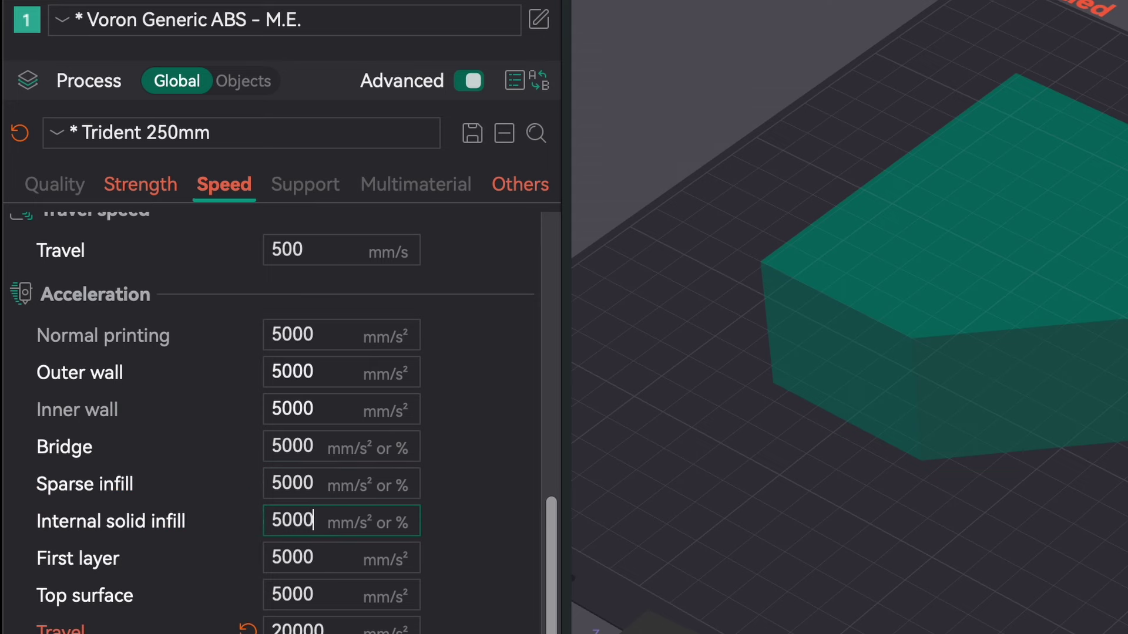
# - Change Wall loops to 3 and commit the value
pyautogui.scroll(-2, 404, 606)
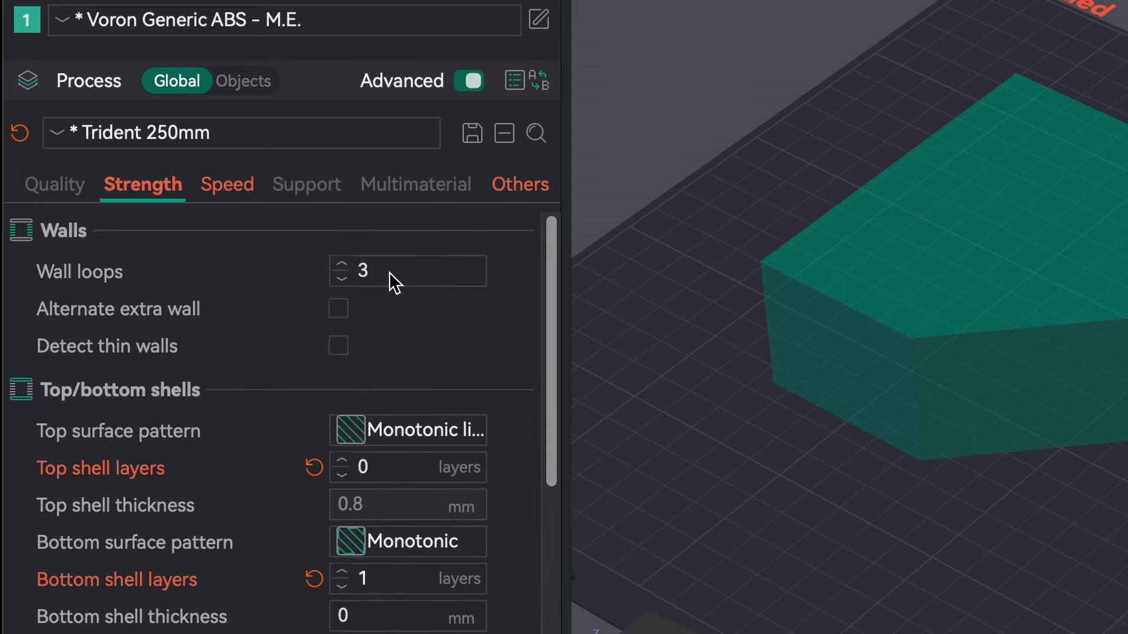
pyautogui.doubleClick(390, 272)
pyautogui.write('0')
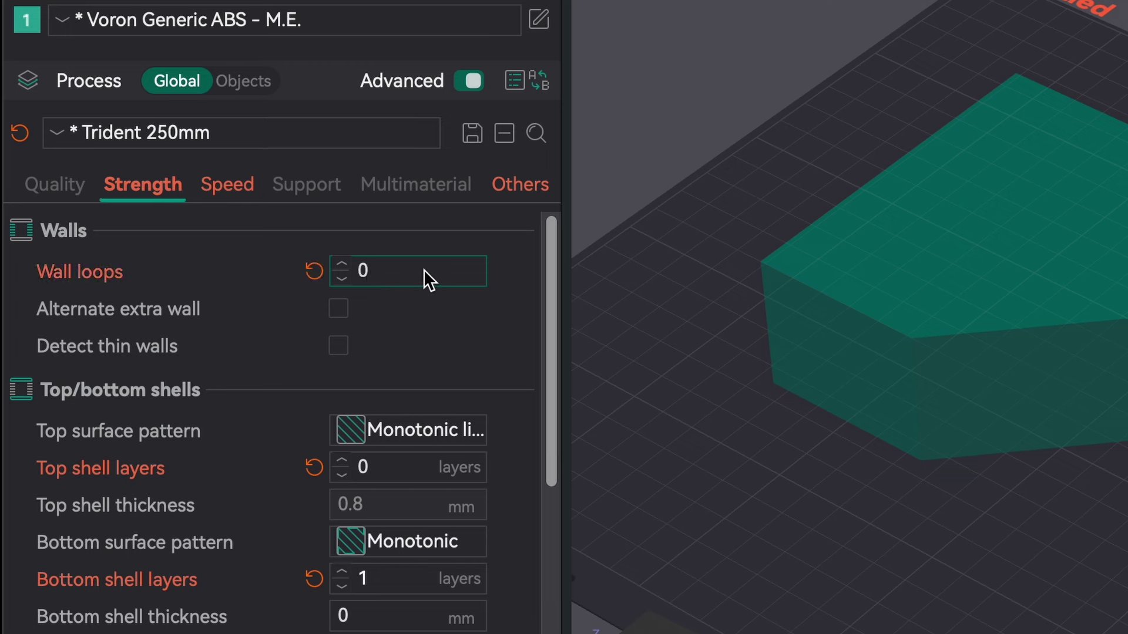
pyautogui.press('BackSpace')
pyautogui.write('1')
pyautogui.press('BackSpace')
pyautogui.write('3')
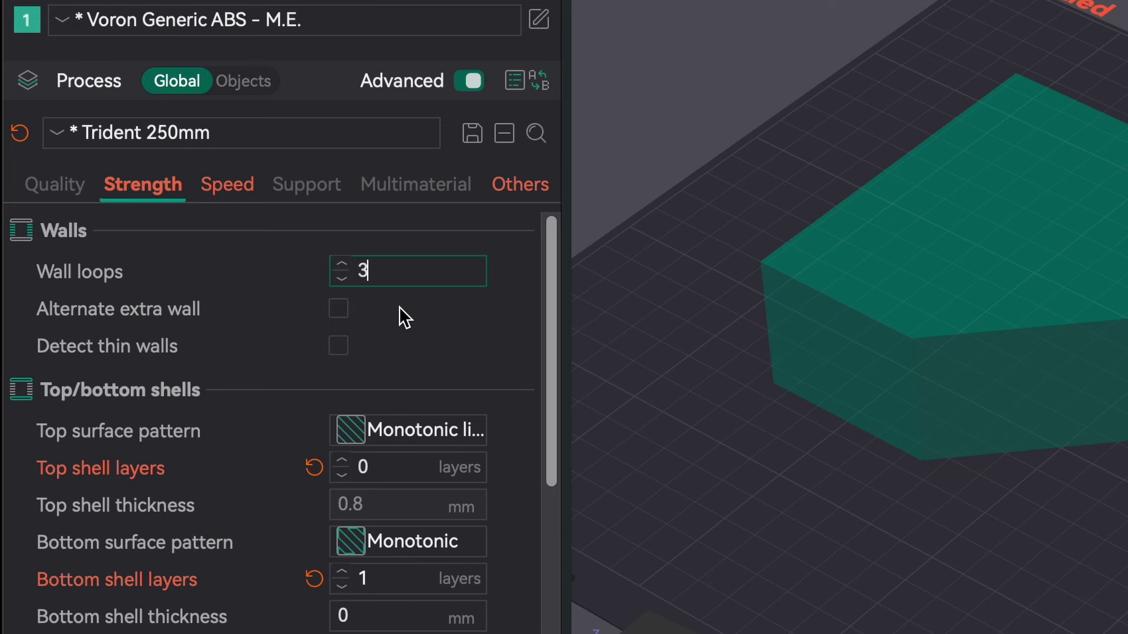
pyautogui.click(400, 309)
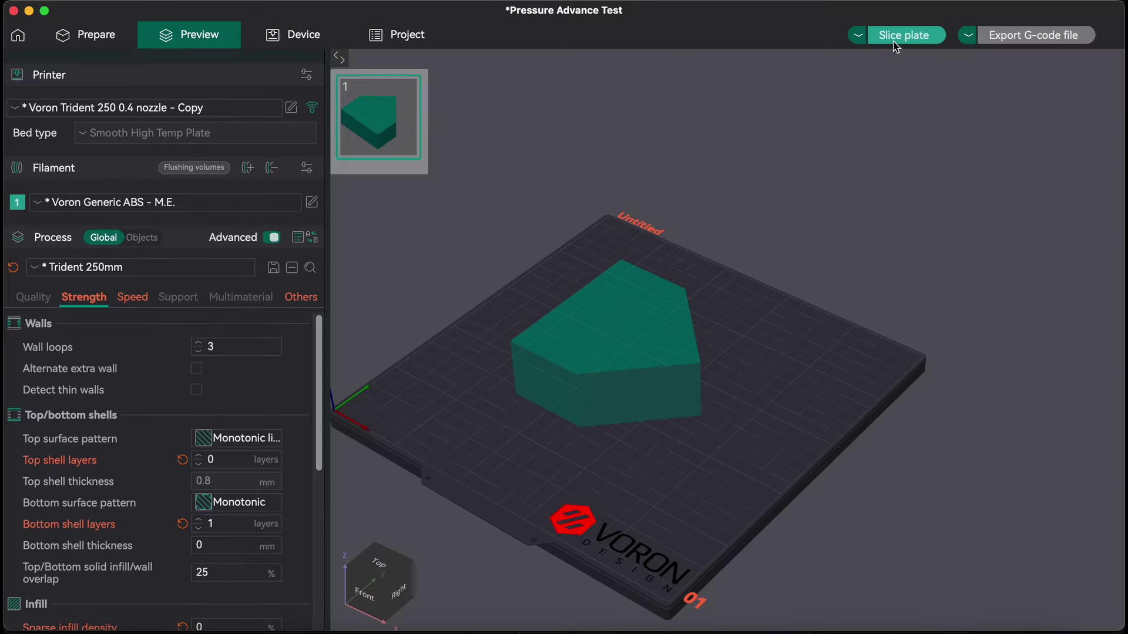
# - Slice the plate, then zoom, step down the top layers and orbit to a low side view of the speed preview
pyautogui.click(895, 41)
pyautogui.scroll(5, 654, 264)
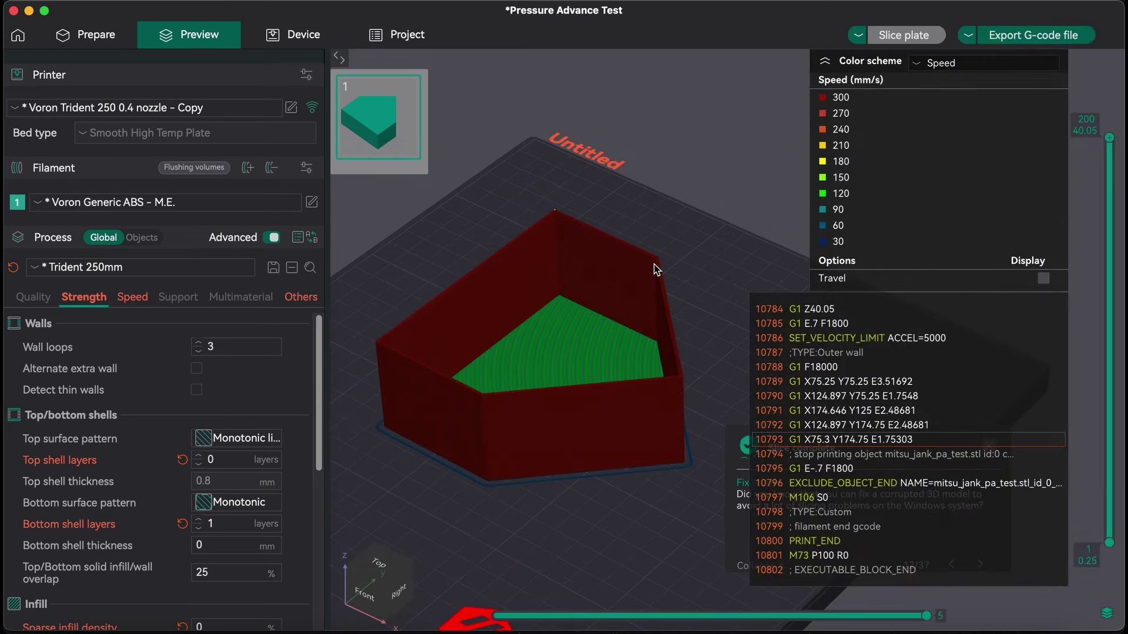
pyautogui.scroll(3, 630, 346)
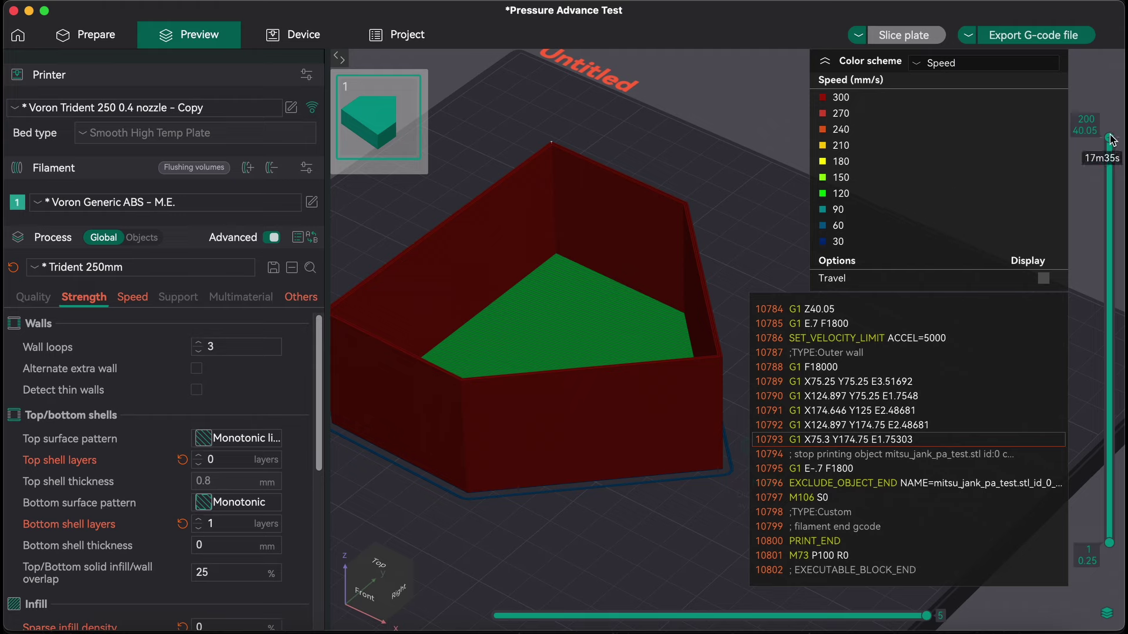
pyautogui.moveTo(1110, 139)
pyautogui.mouseDown()
pyautogui.moveTo(1115, 217)
pyautogui.moveTo(1123, 156)
pyautogui.moveTo(1110, 176)
pyautogui.moveTo(1109, 432)
pyautogui.moveTo(1108, 135)
pyautogui.mouseUp()
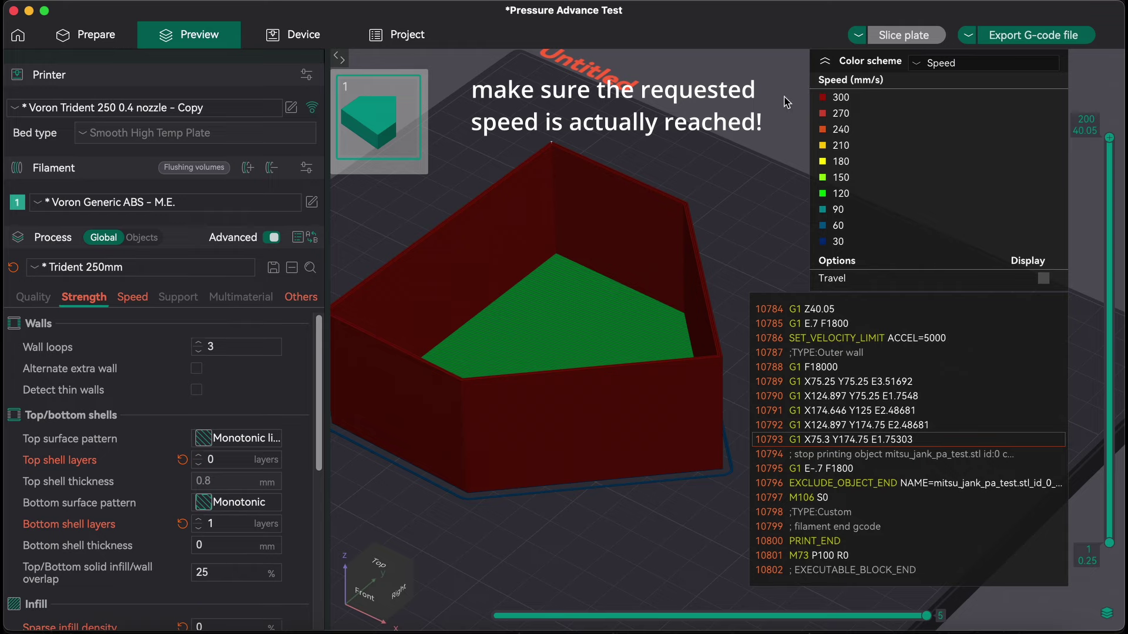
pyautogui.moveTo(683, 194); pyautogui.dragTo(755, 179)
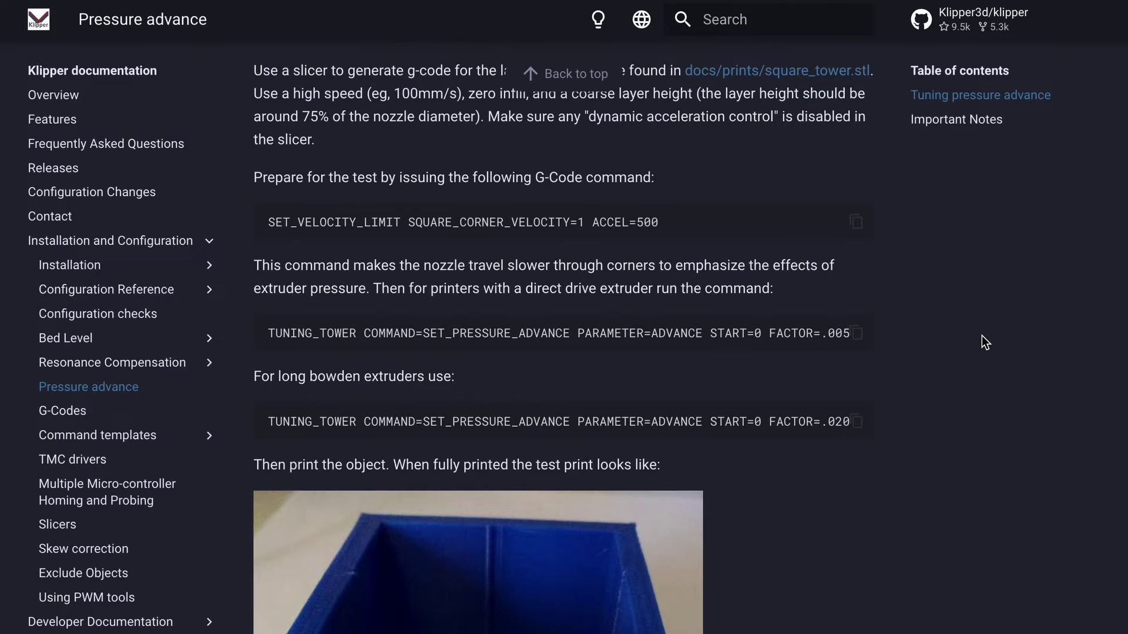
# - Scroll down and select the direct-drive TUNING_TOWER command on the Pressure advance page
pyautogui.scroll(-3, 982, 336)
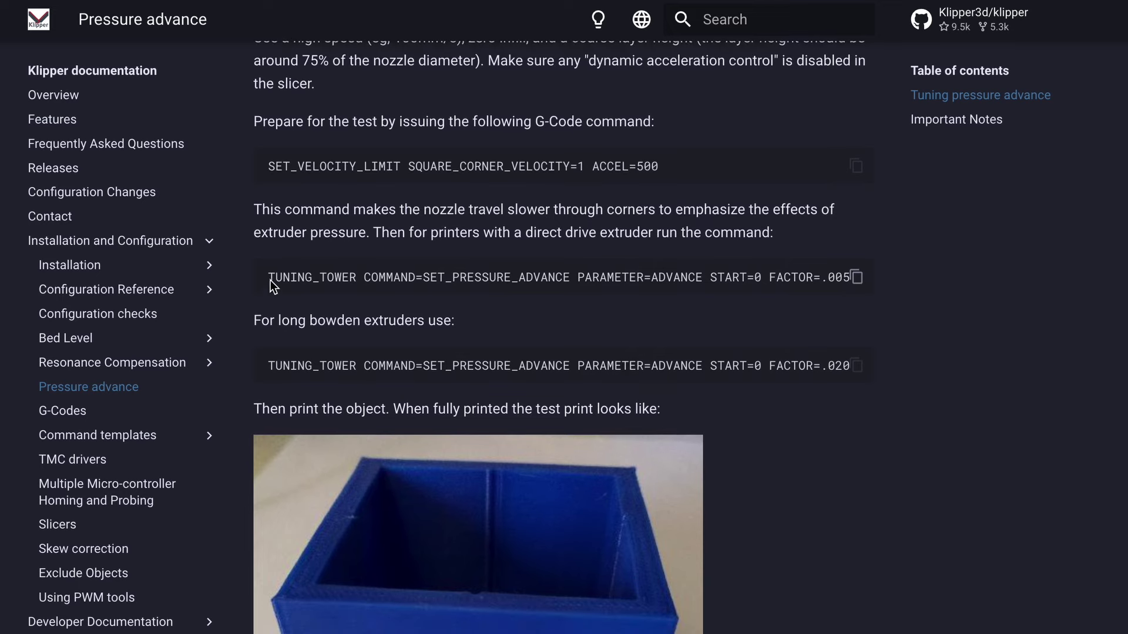
pyautogui.moveTo(440, 277); pyautogui.dragTo(773, 286)
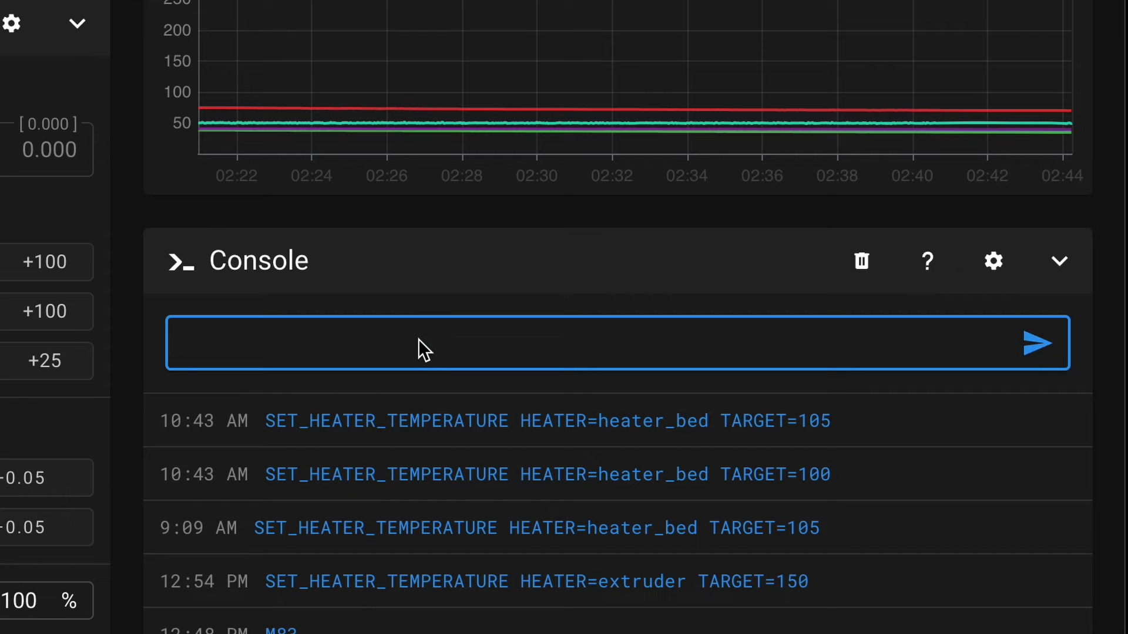
# - Paste the TUNING_TOWER command into the Mainsail console with FACTOR 0.002 and send it
pyautogui.write('TUNING_TOWER COMMAND=SET_PRESSURE_ADVANCE PARAMETER=ADVANCE FACTOR=0.002')
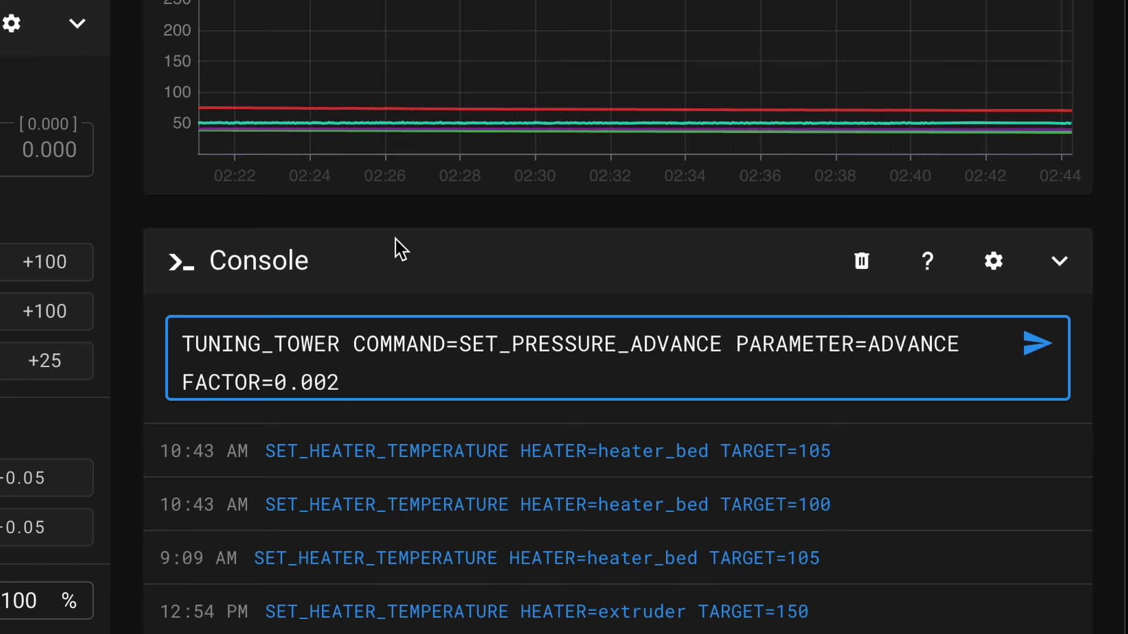
pyautogui.press('Return')
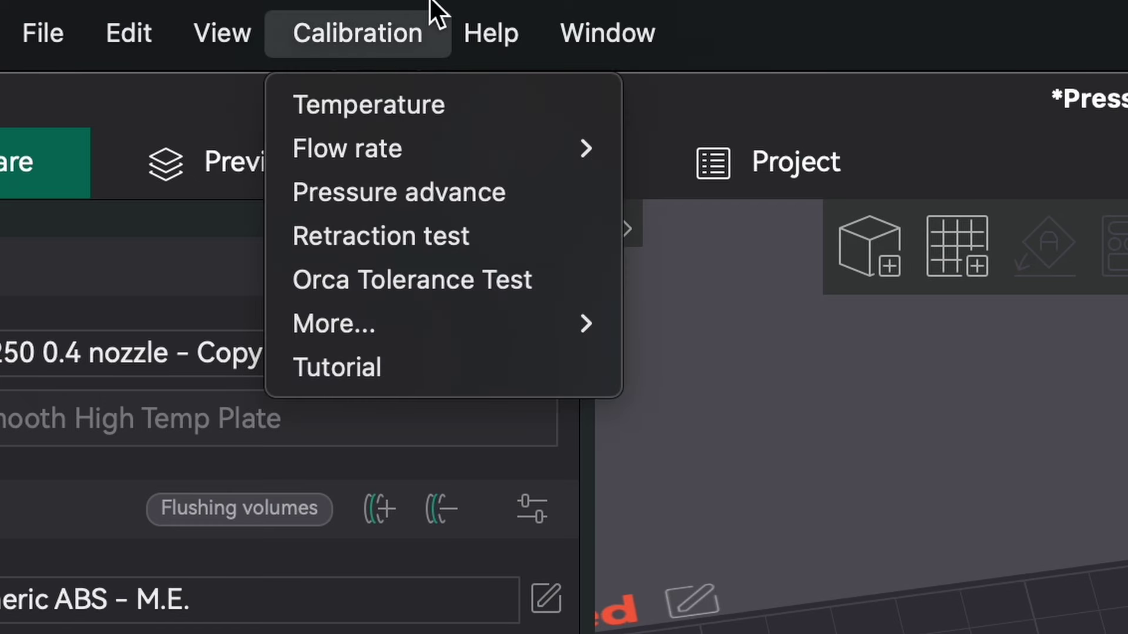
# - Generate the Flow rate Pass 2 calibration plate from the Calibration menu
pyautogui.moveTo(408, 154)
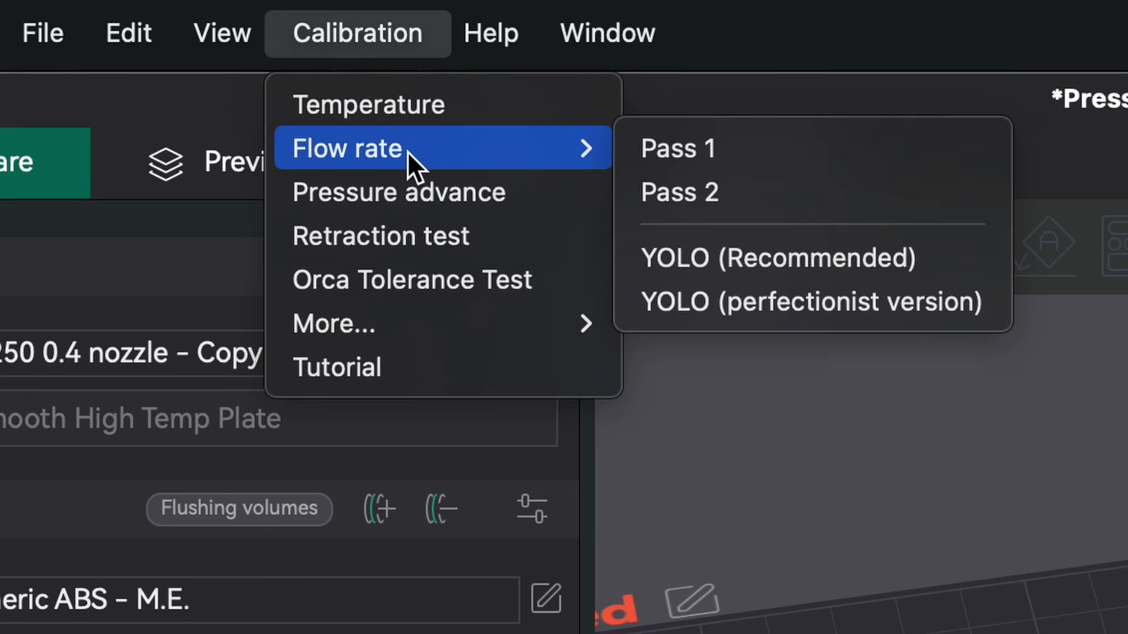
pyautogui.click(820, 193)
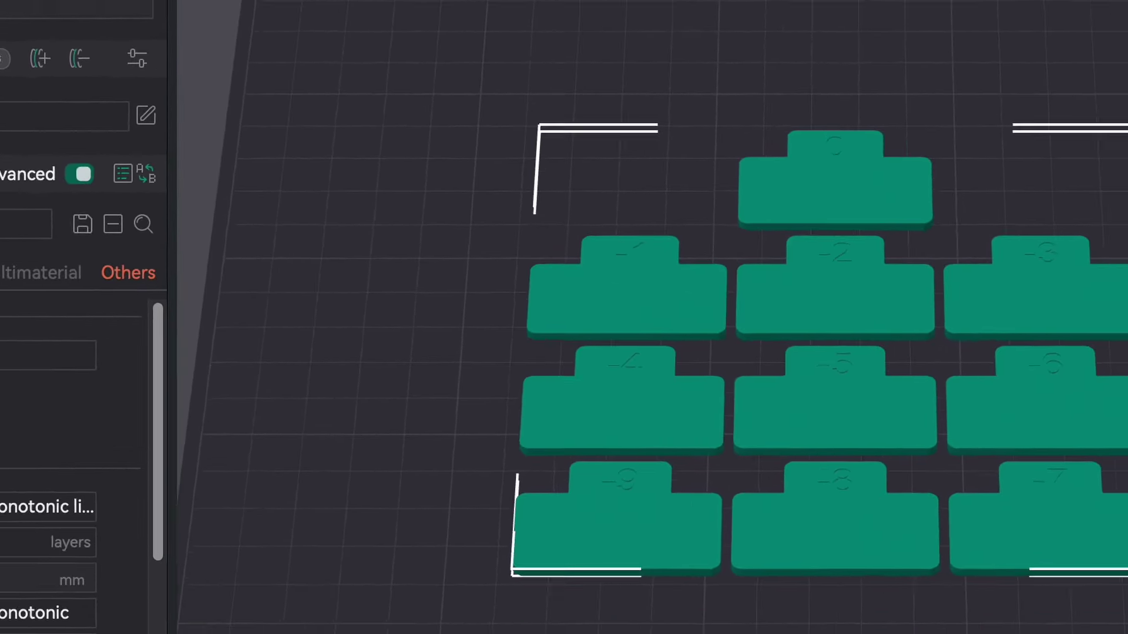
# - Zoom, tilt and pan the view to inspect the ten Pass 2 flow rate tiles
pyautogui.scroll(5, 1125, 265)
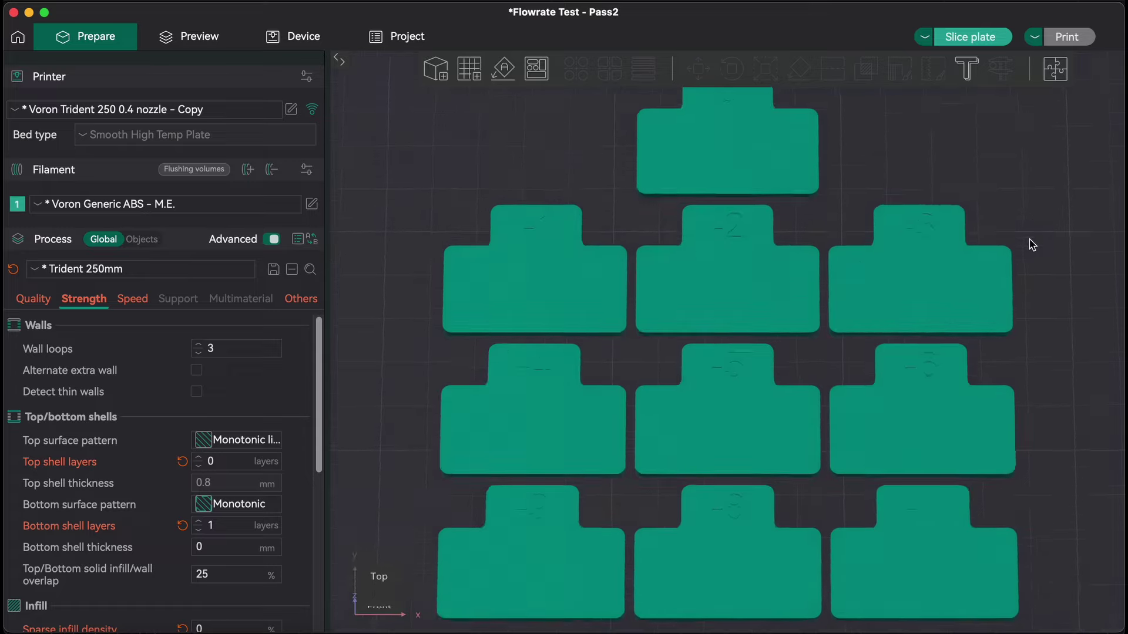
pyautogui.scroll(-3, 1034, 223)
pyautogui.moveTo(1034, 222); pyautogui.dragTo(519, 373)
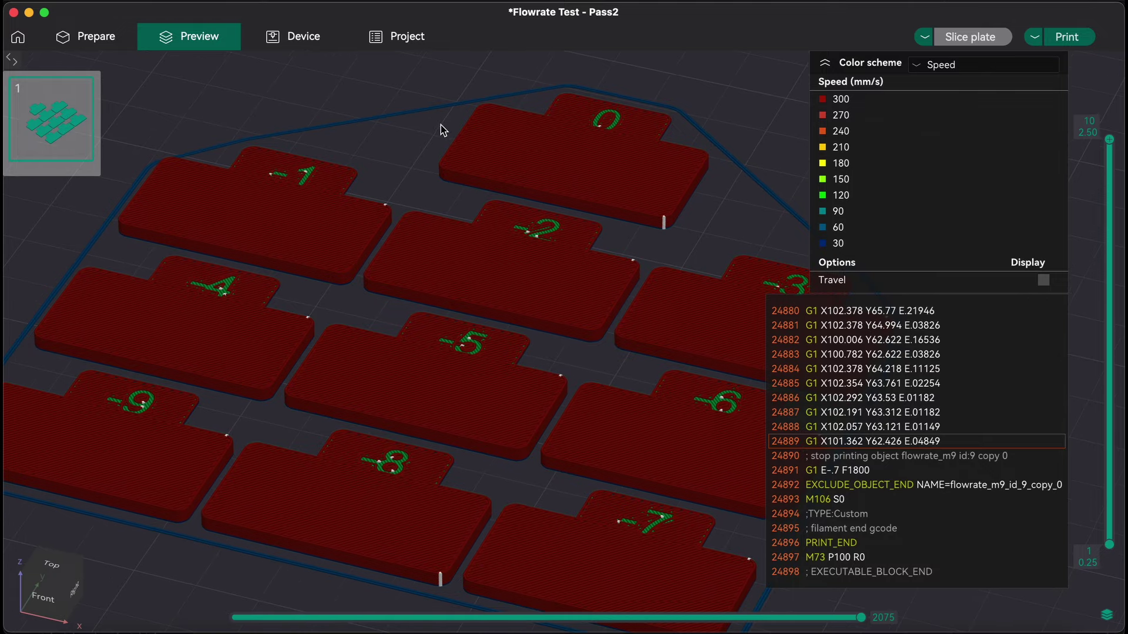
pyautogui.scroll(-2, 473, 227)
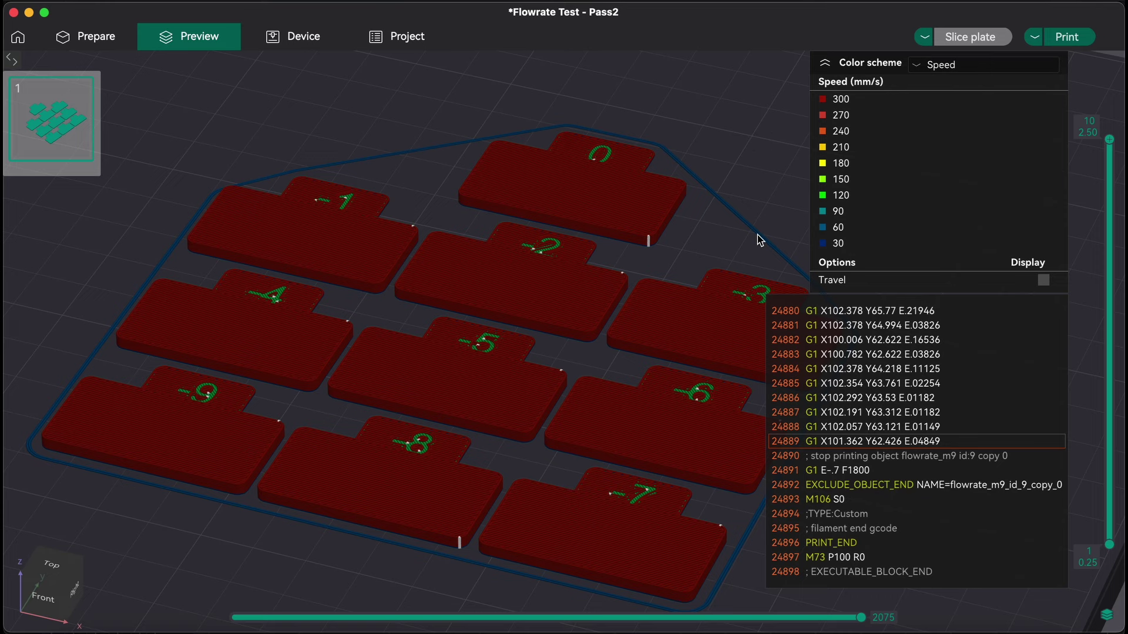
pyautogui.moveTo(757, 239); pyautogui.dragTo(671, 1, button='right')
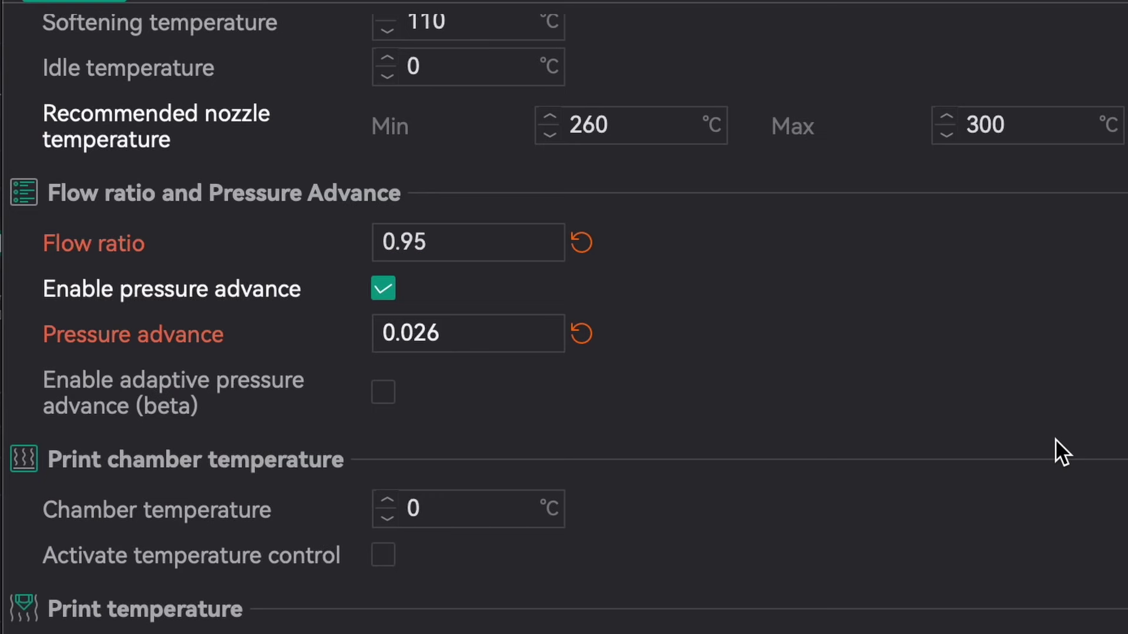
# - Delete the existing 0.95 value from the Flow ratio field
pyautogui.press('BackSpace')
pyautogui.press('BackSpace')
pyautogui.press('BackSpace')
pyautogui.press('BackSpace')
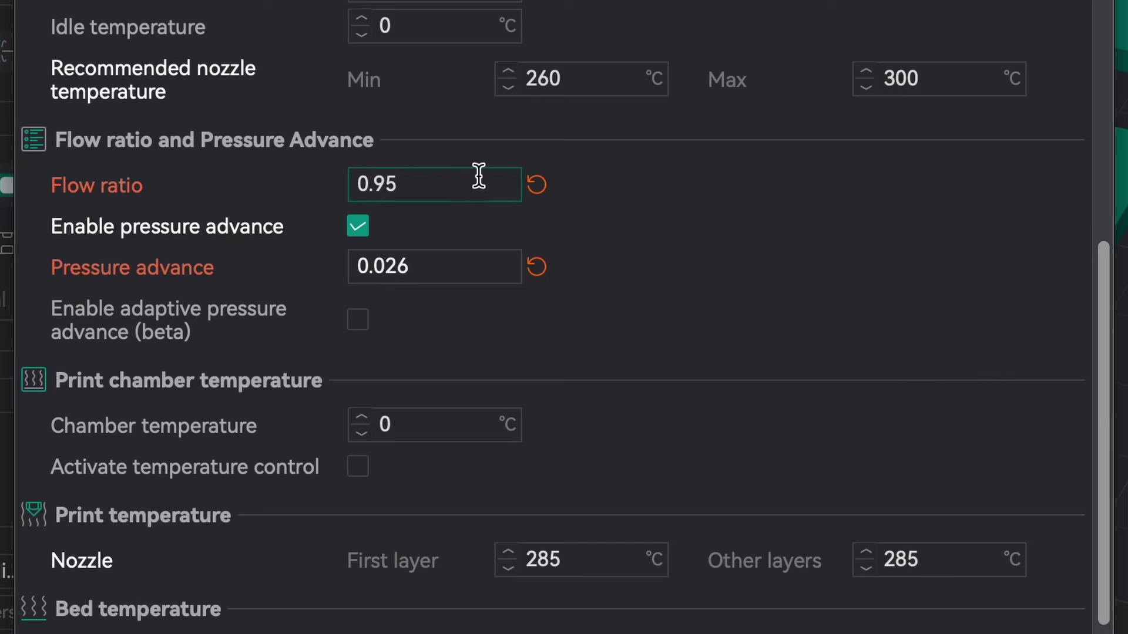
# - Erase the 0.95 flow ratio so it can be replaced with 0.93
pyautogui.press('BackSpace')
pyautogui.press('BackSpace')
pyautogui.press('BackSpace')
pyautogui.press('BackSpace')
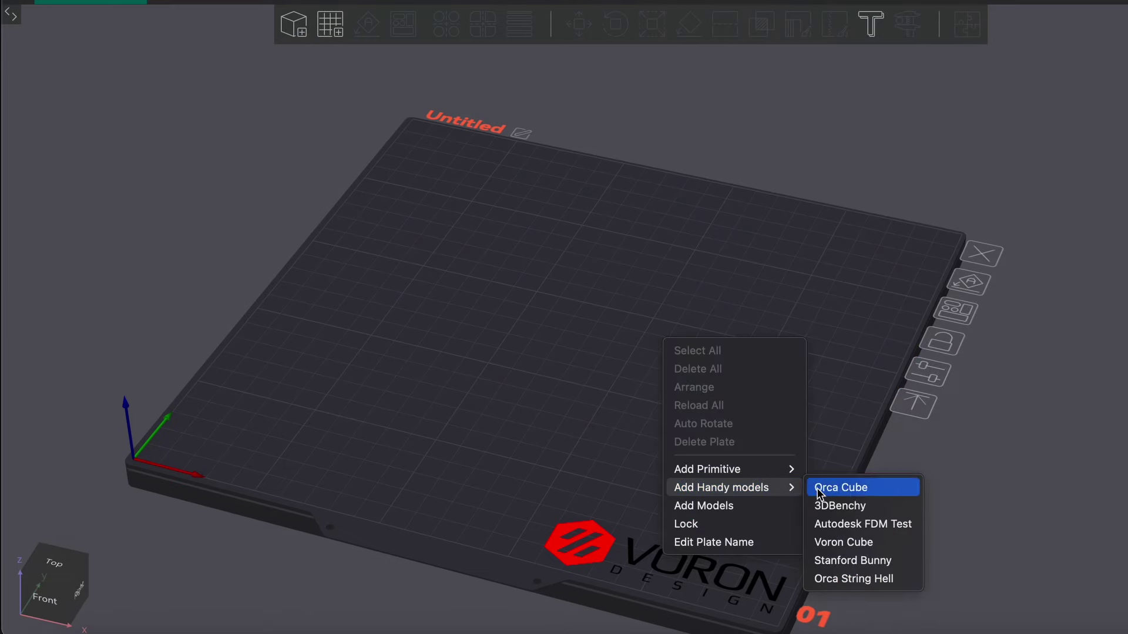
# - Add the 3DBenchy sample and sink it to Z -4.40, leaving only cabin and chimney
pyautogui.click(840, 506)
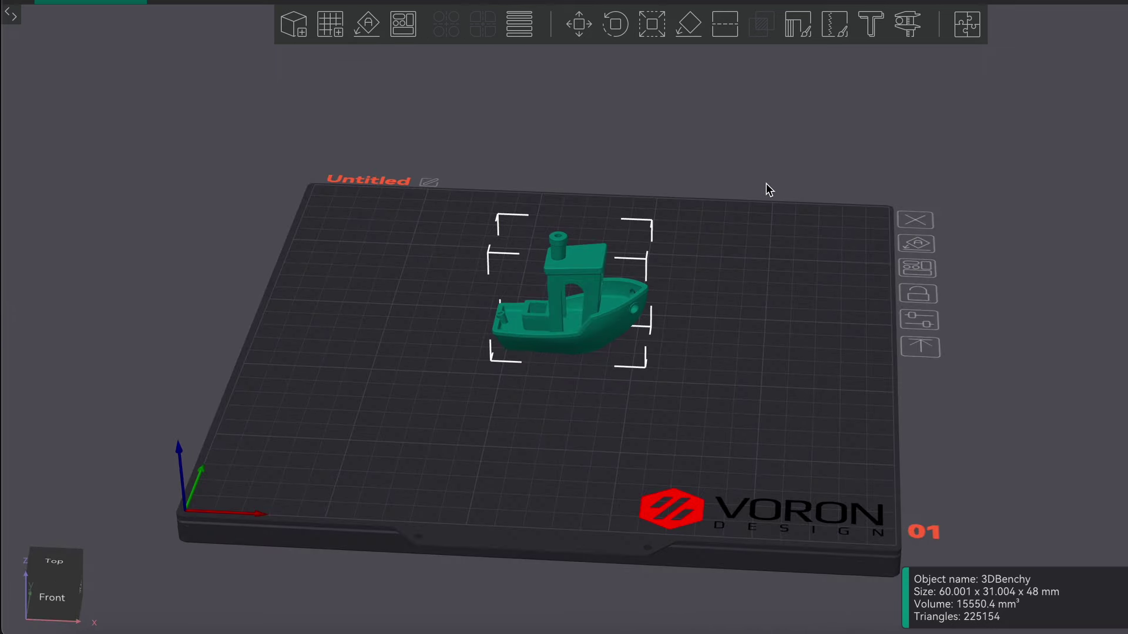
pyautogui.click(580, 34)
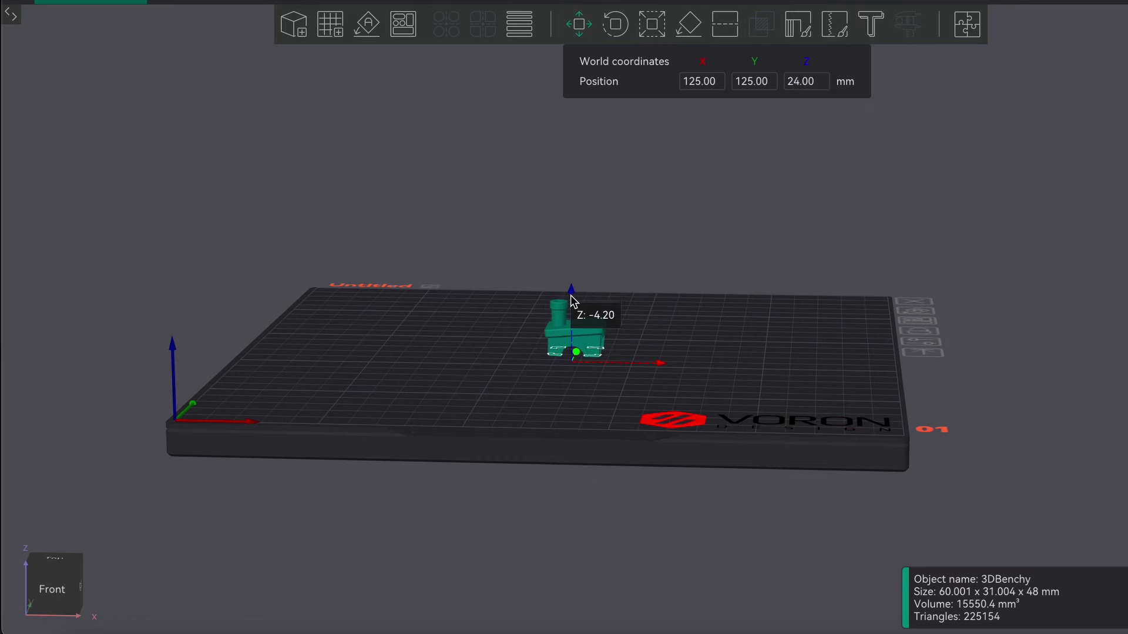
pyautogui.press('z')
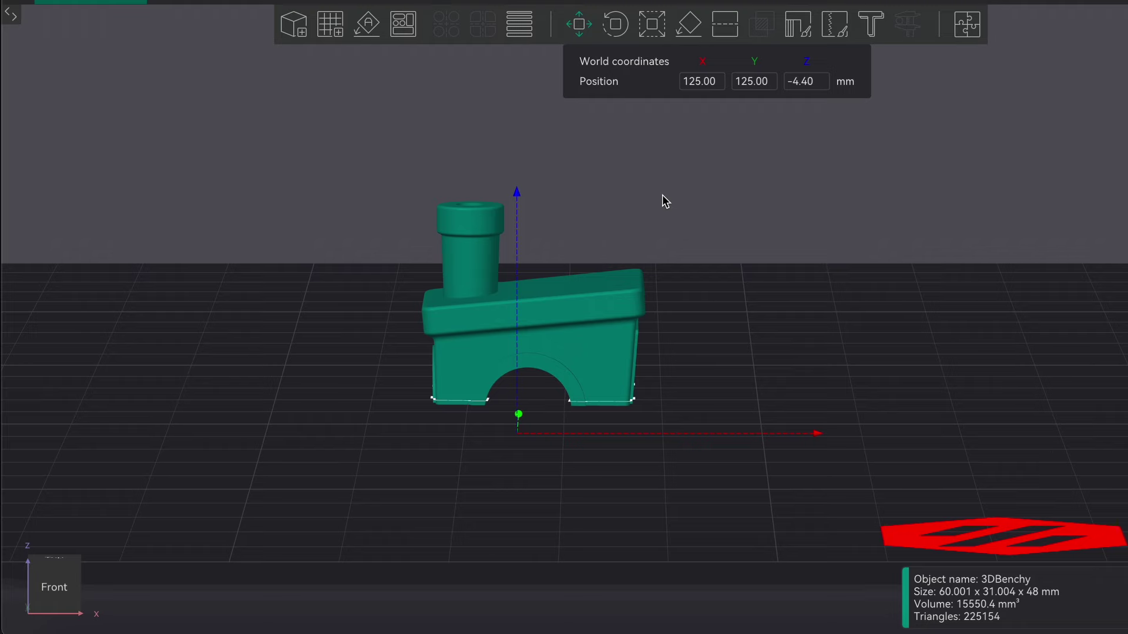
# - Slice the plate and view the remaining cabin toolpaths from the front
pyautogui.click(663, 197)
pyautogui.press('1')
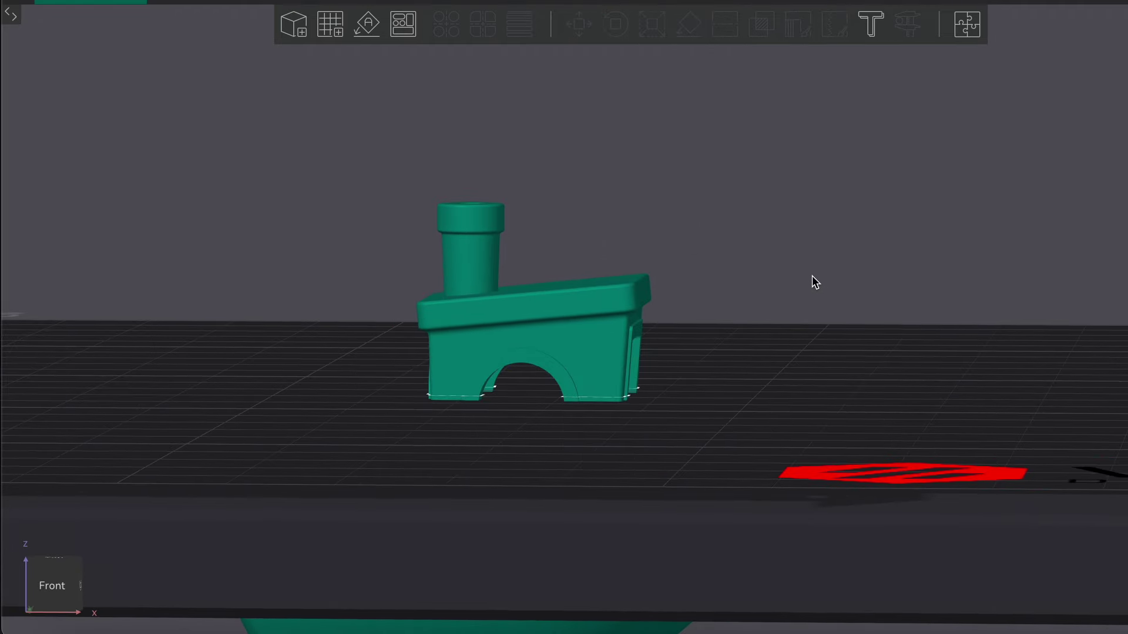
pyautogui.click(1058, 1)
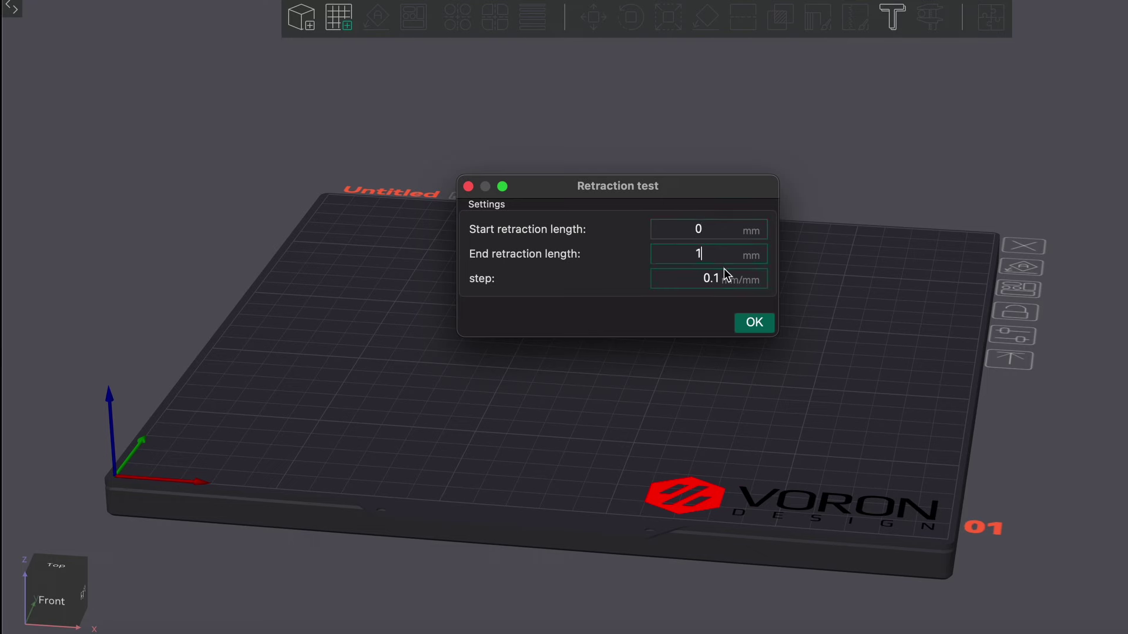
# - Generate the retraction test tower (0 to 1 mm, 0.05 step) and inspect it in perspective
pyautogui.click(752, 320)
pyautogui.scroll(5, 622, 287)
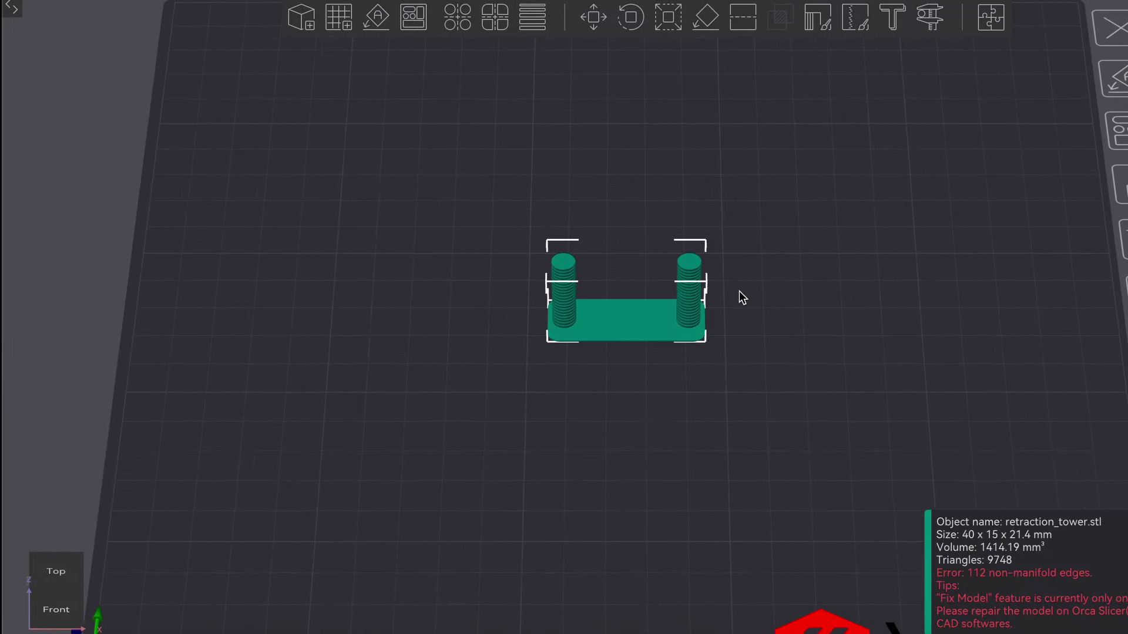
pyautogui.moveTo(739, 290); pyautogui.dragTo(781, 279)
pyautogui.click(635, 246)
pyautogui.scroll(8, 634, 246)
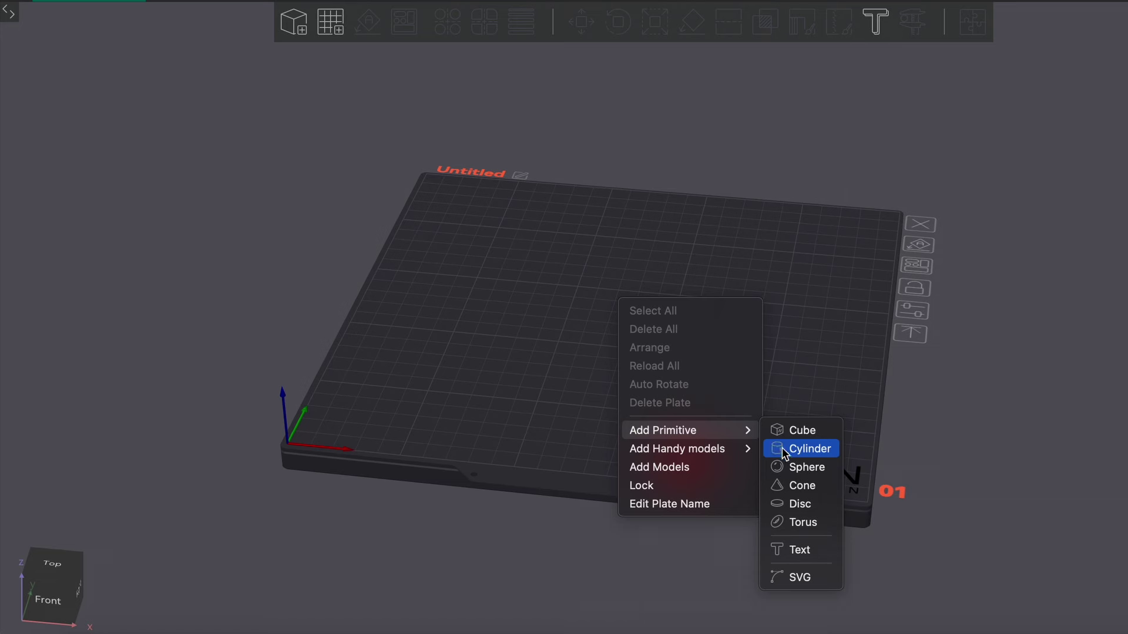
# - Add a cylinder primitive and set its Z size to 10 mm (5 x 5 x 10)
pyautogui.click(785, 450)
pyautogui.press('s')
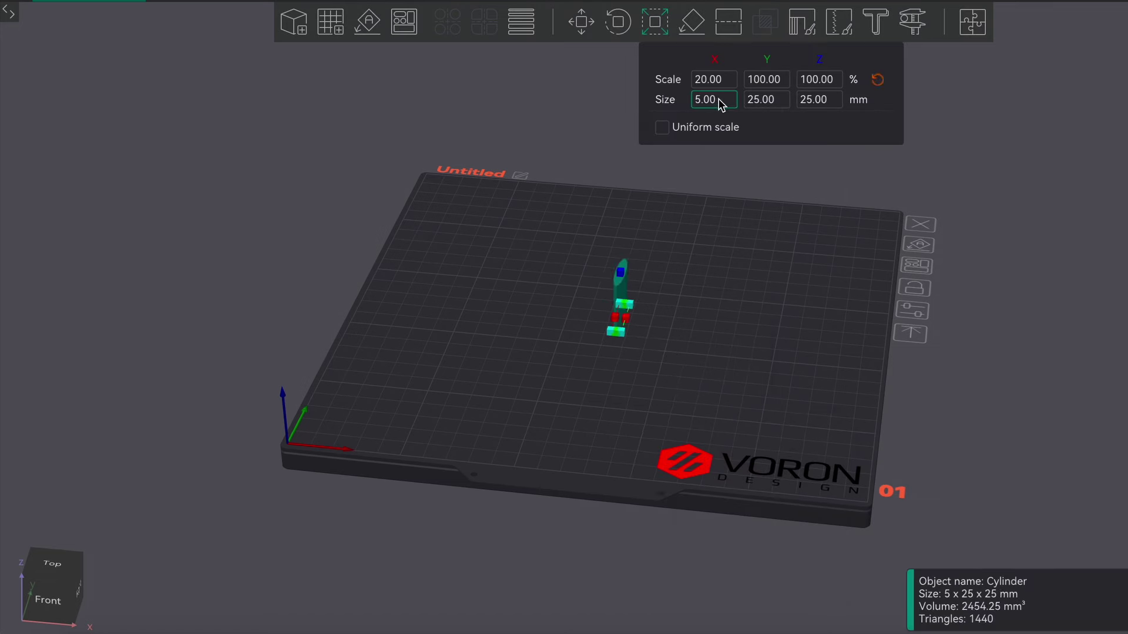
pyautogui.click(831, 100)
pyautogui.write('10')
pyautogui.press('Return')
# - Clone the cylinder 15 times to form a 4 x 4 cluster of sixteen
pyautogui.click(639, 272)
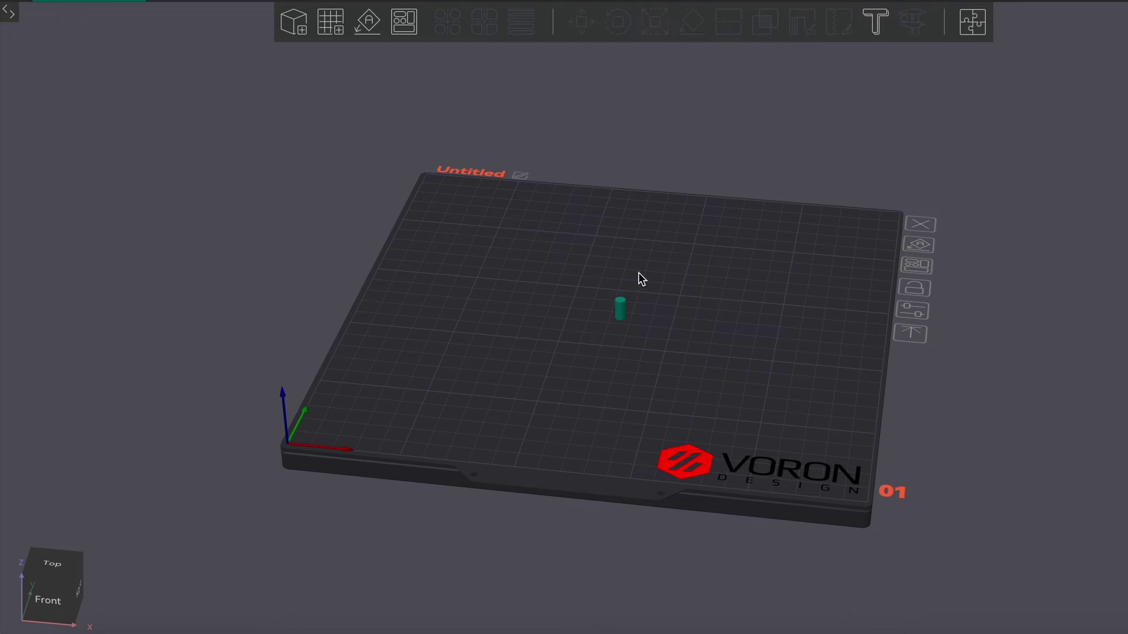
pyautogui.scroll(4, 628, 275)
pyautogui.click(628, 282)
pyautogui.rightClick(627, 291)
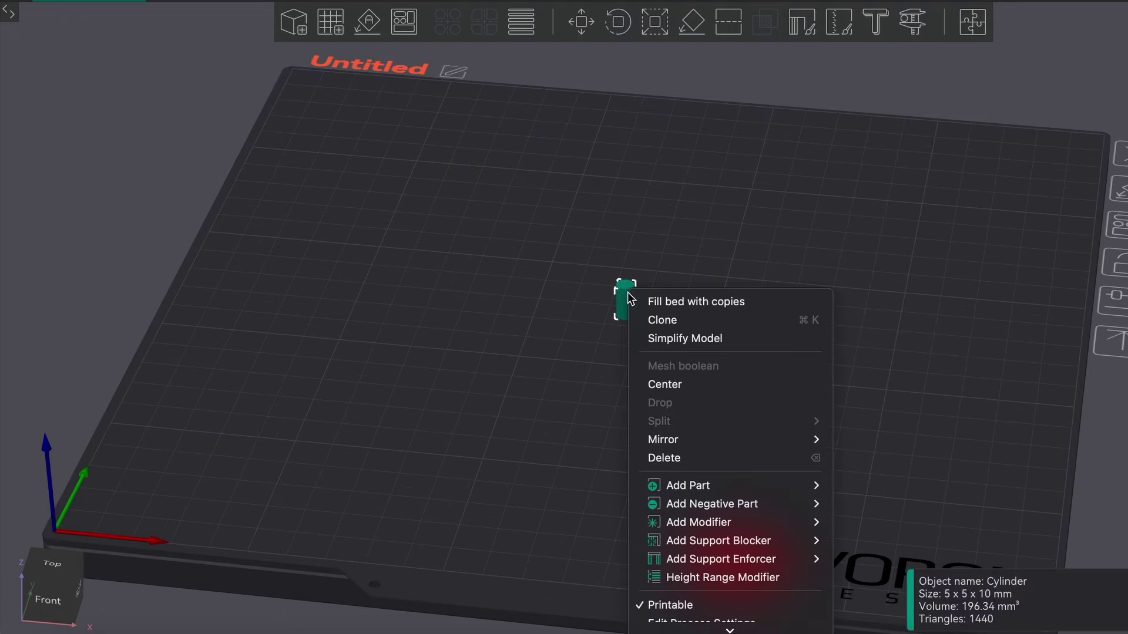
pyautogui.click(658, 322)
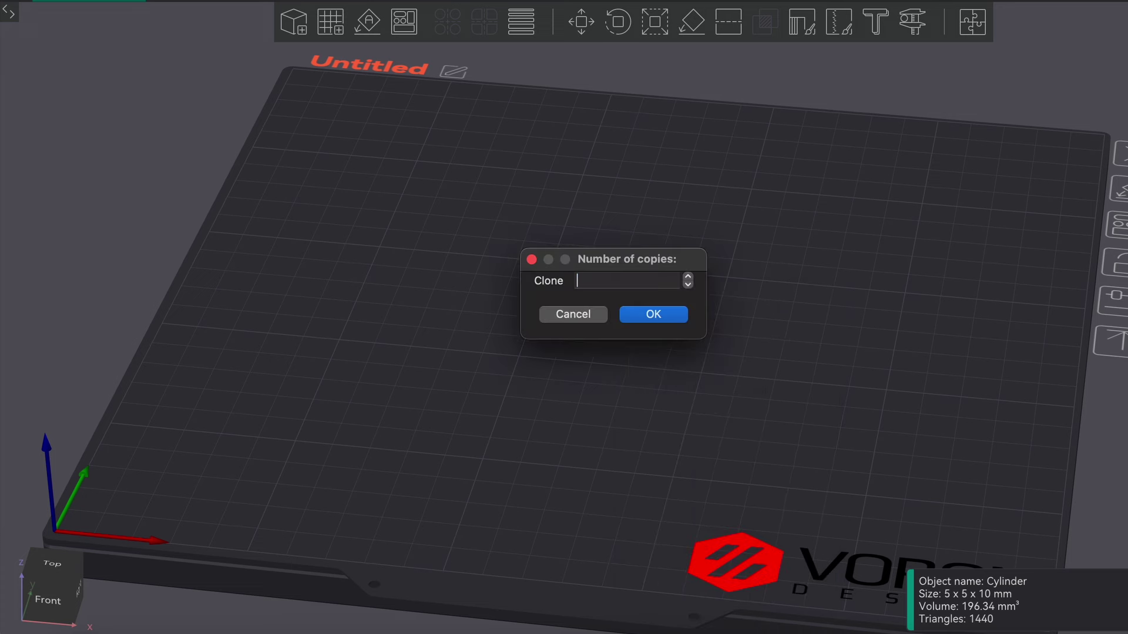
pyautogui.click(684, 317)
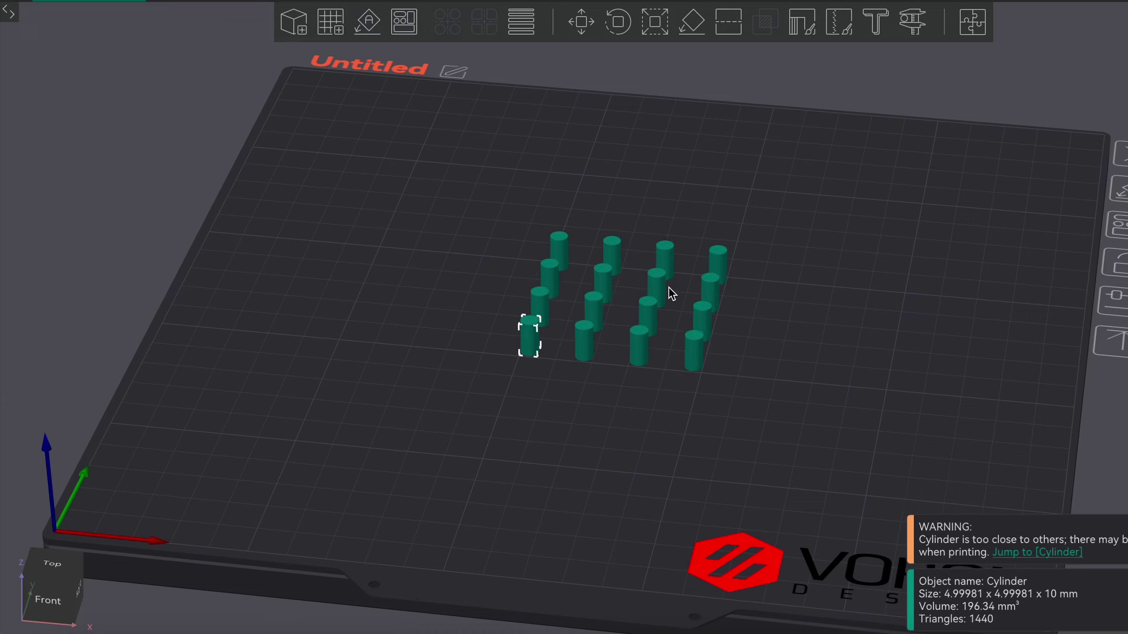
pyautogui.click(483, 116)
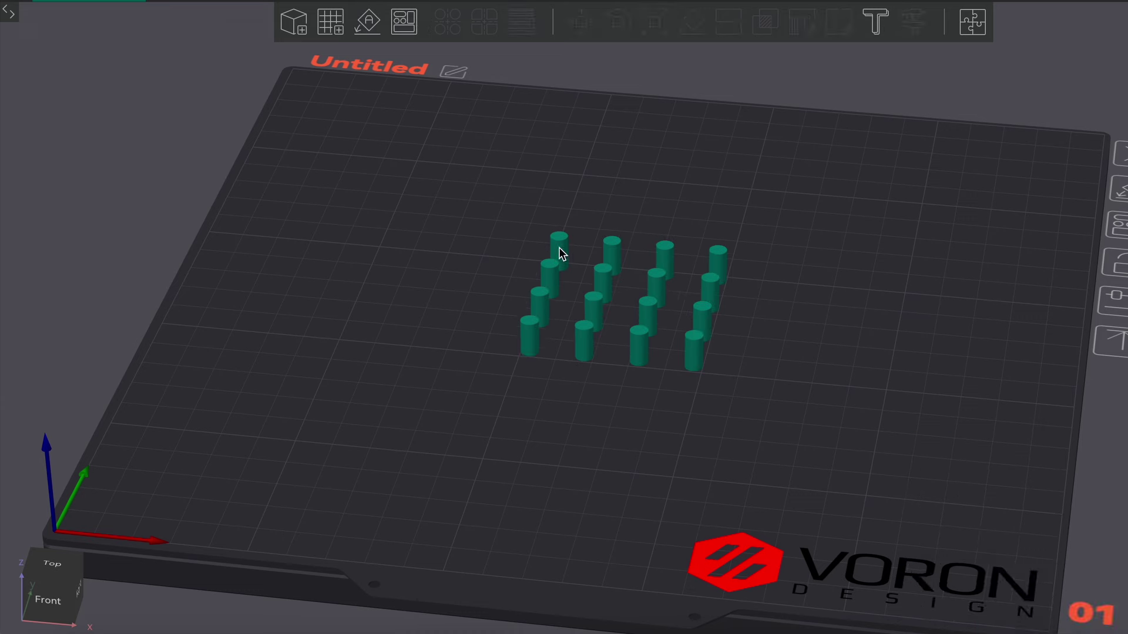
pyautogui.rightClick(404, 28)
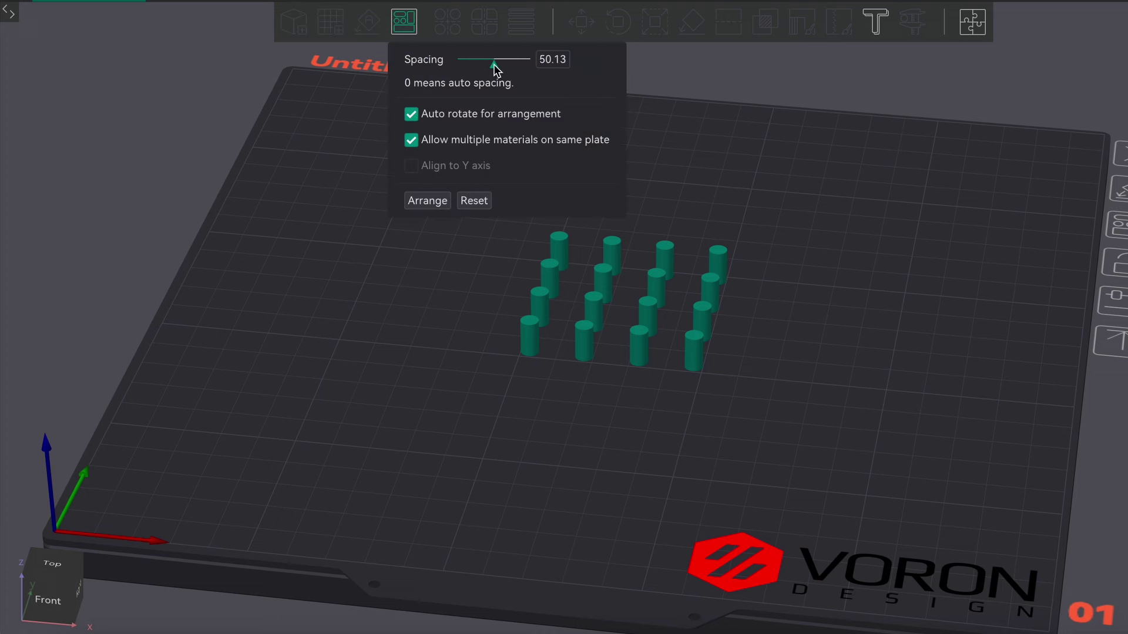
# - Arrange the sixteen cylinders about 50 mm apart, then check the grid from top and front
pyautogui.click(426, 200)
pyautogui.scroll(-3, 439, 188)
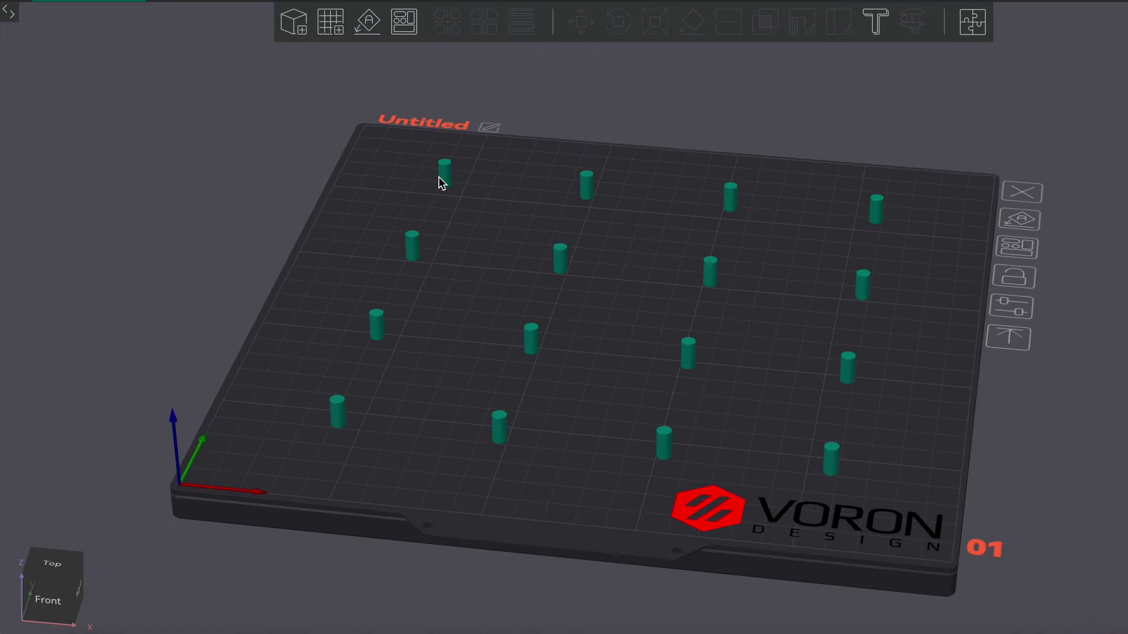
pyautogui.press('1')
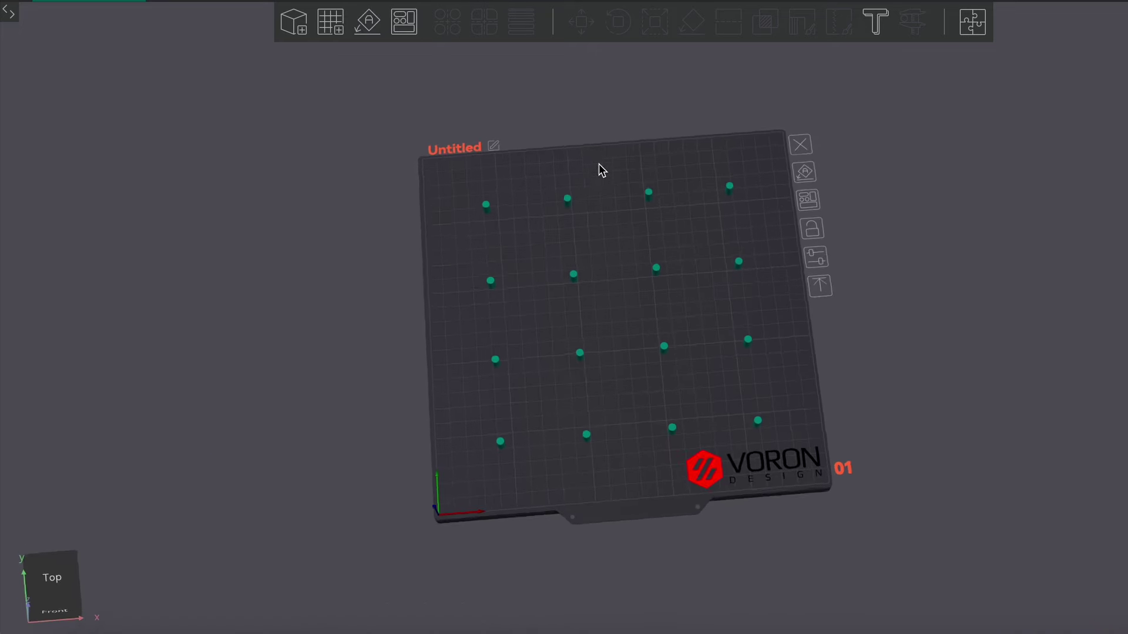
pyautogui.moveTo(597, 164); pyautogui.dragTo(596, 143)
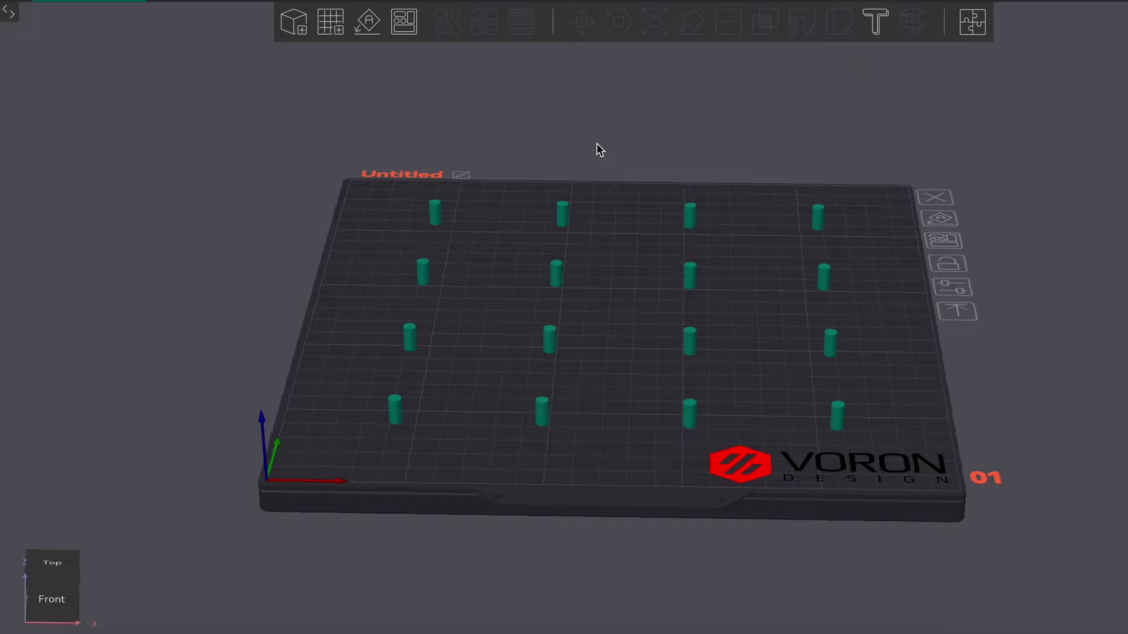